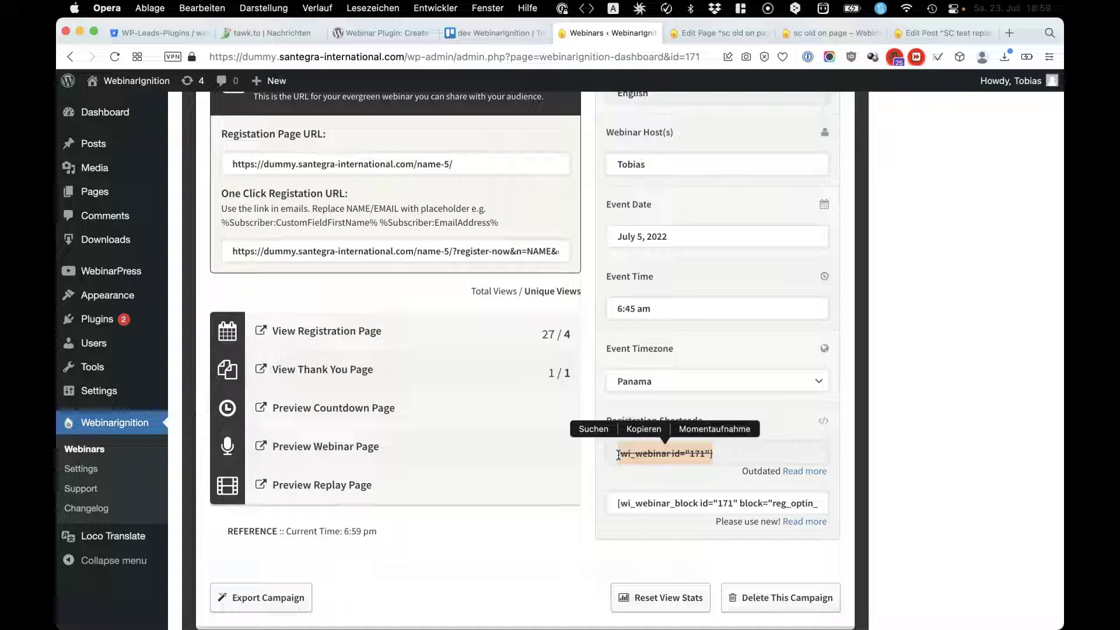
# Highlight the new wi_webinar_block registration shortcode in the webinar's event info.
pyautogui.click(621, 500)
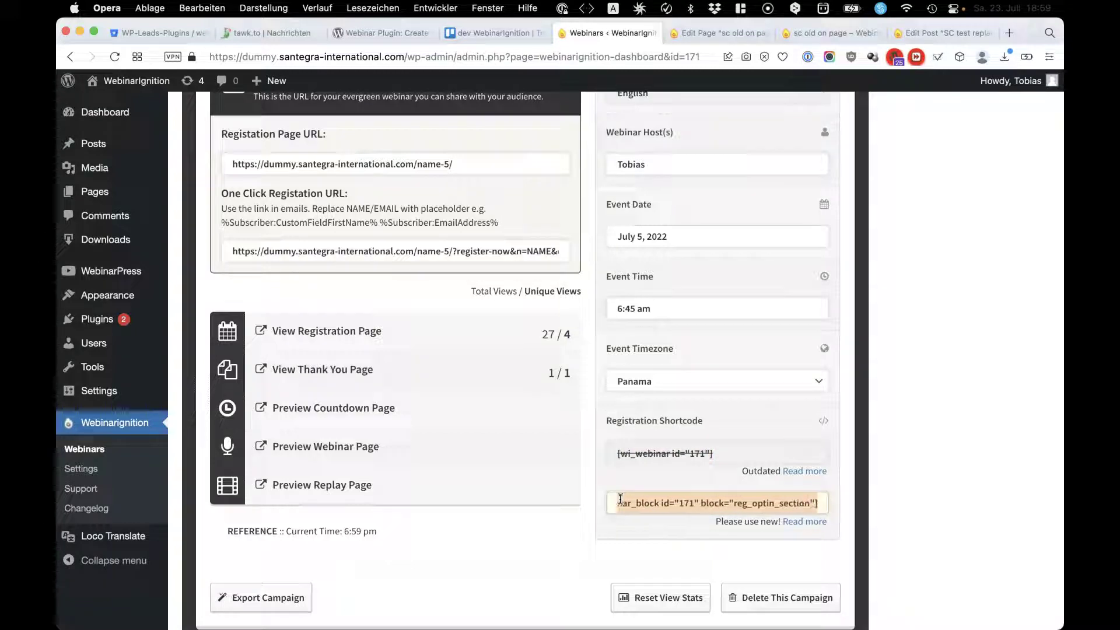
pyautogui.click(620, 501)
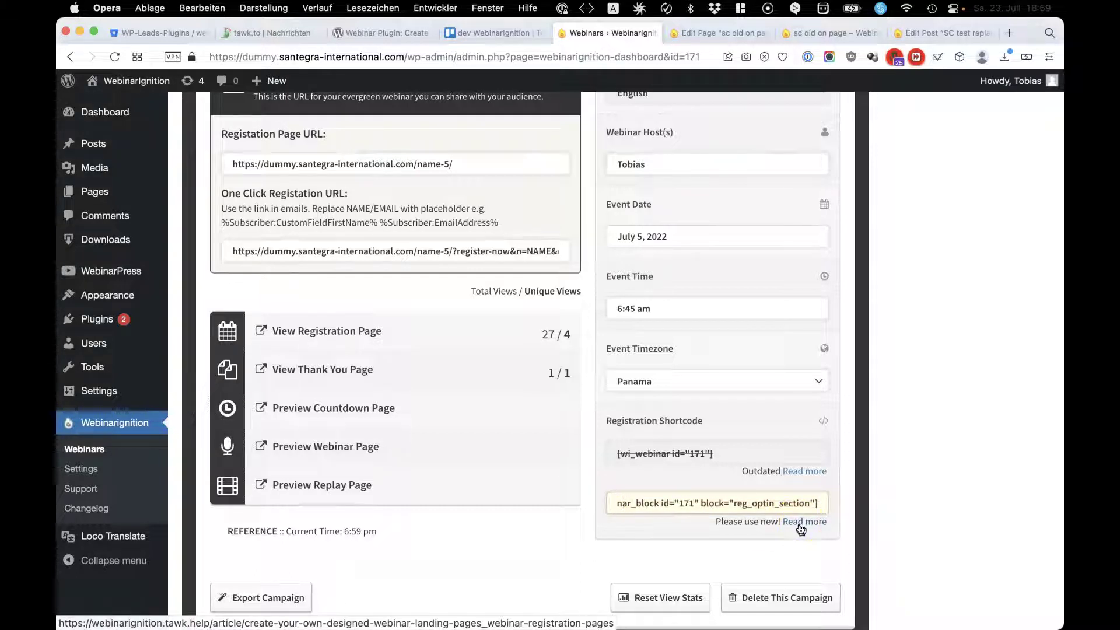
# Open the "sc old on page" preview and examine the outdated shortcode's registration form with its name and email fields.
pyautogui.click(834, 32)
pyautogui.click(432, 94)
pyautogui.moveTo(445, 110); pyautogui.dragTo(707, 400)
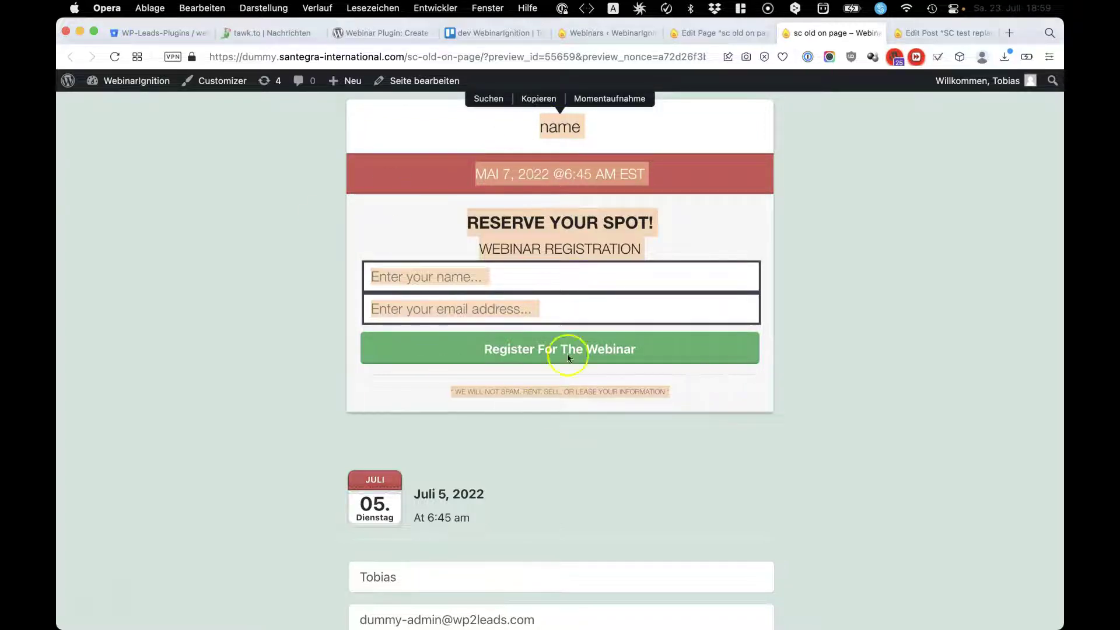
pyautogui.click(580, 209)
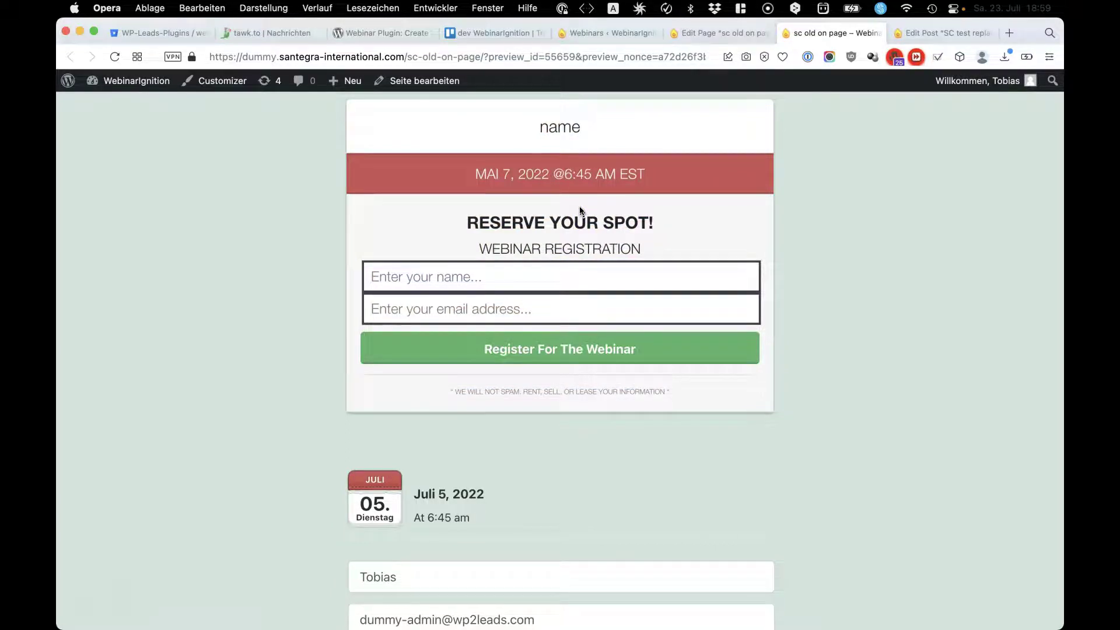
pyautogui.scroll(-5, 487, 393)
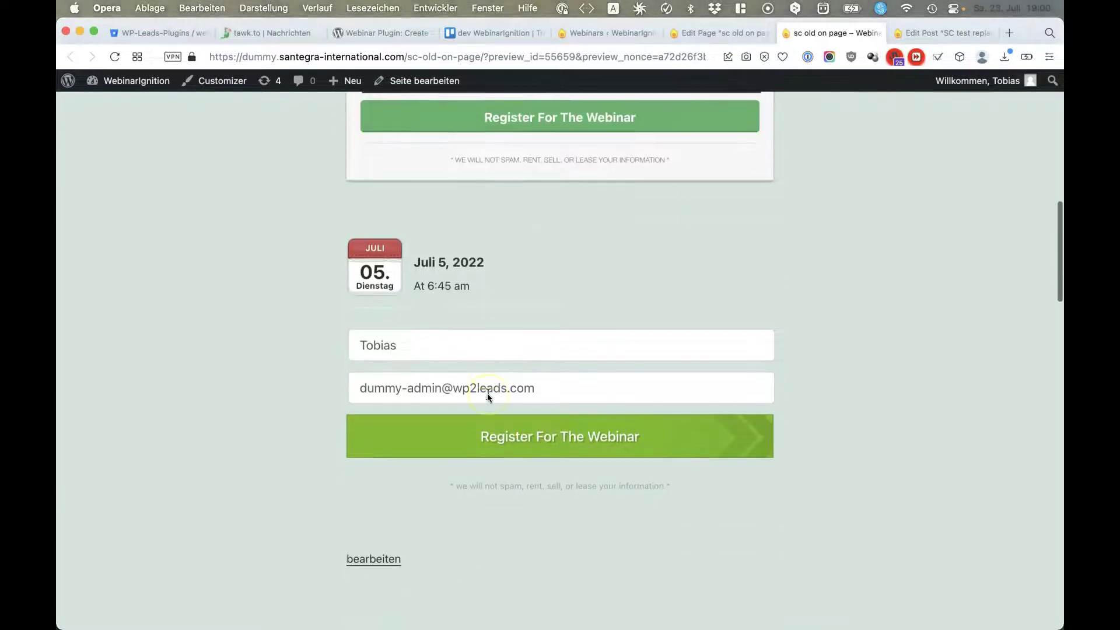
pyautogui.scroll(5, 483, 317)
pyautogui.scroll(1, 483, 322)
pyautogui.click(481, 321)
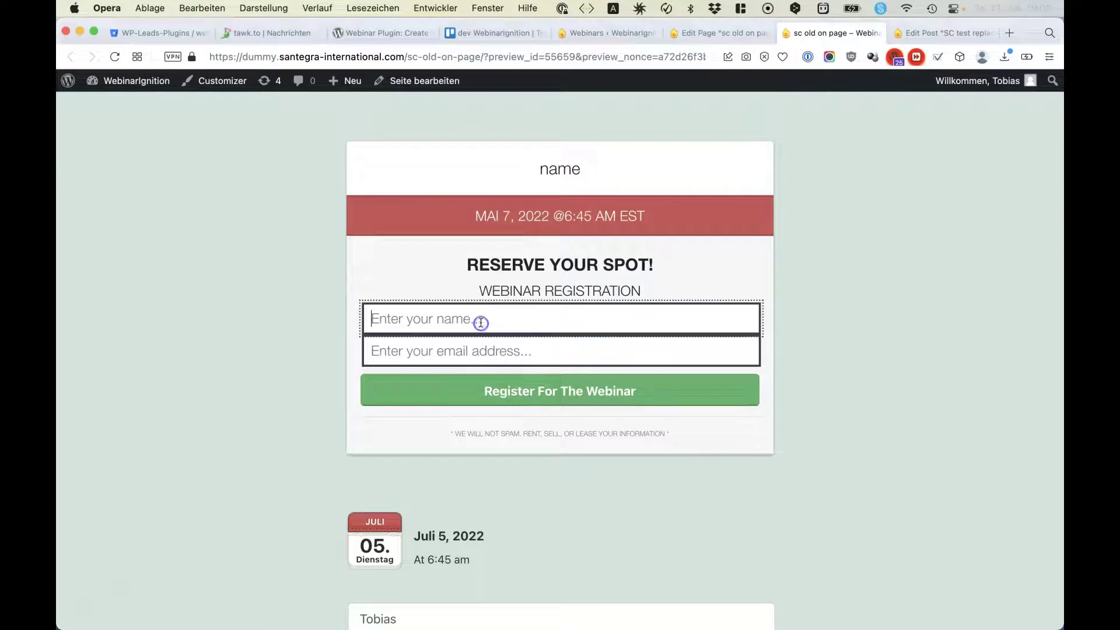
pyautogui.click(443, 347)
pyautogui.click(446, 321)
pyautogui.click(451, 294)
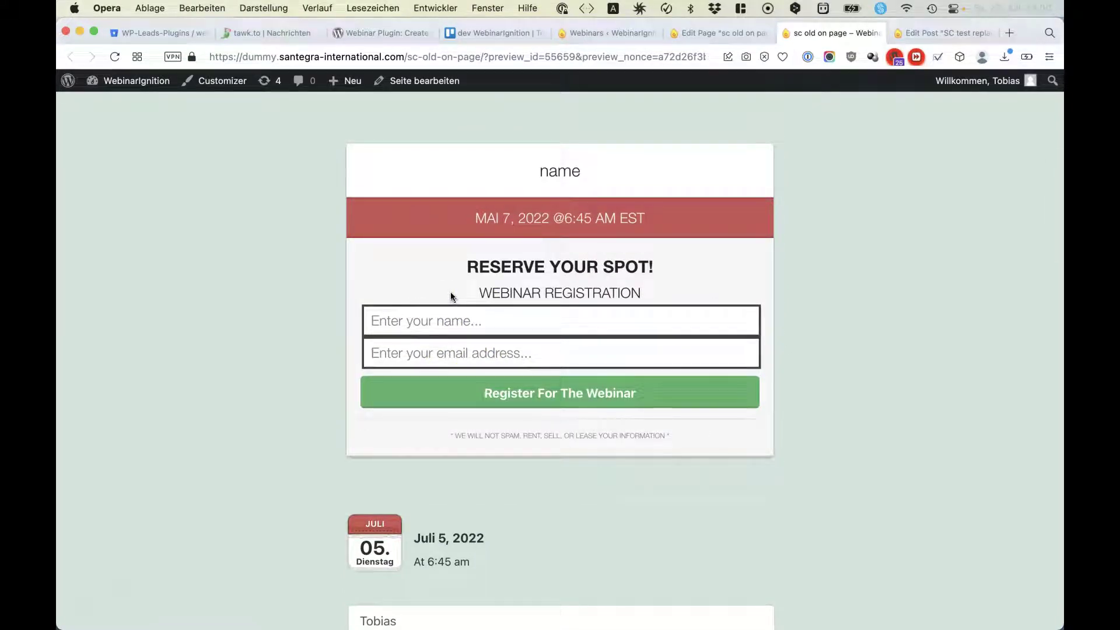
# Compare the outdated shortcode's form with the date block and registration form of the new shortcode below it.
pyautogui.scroll(-3, 452, 291)
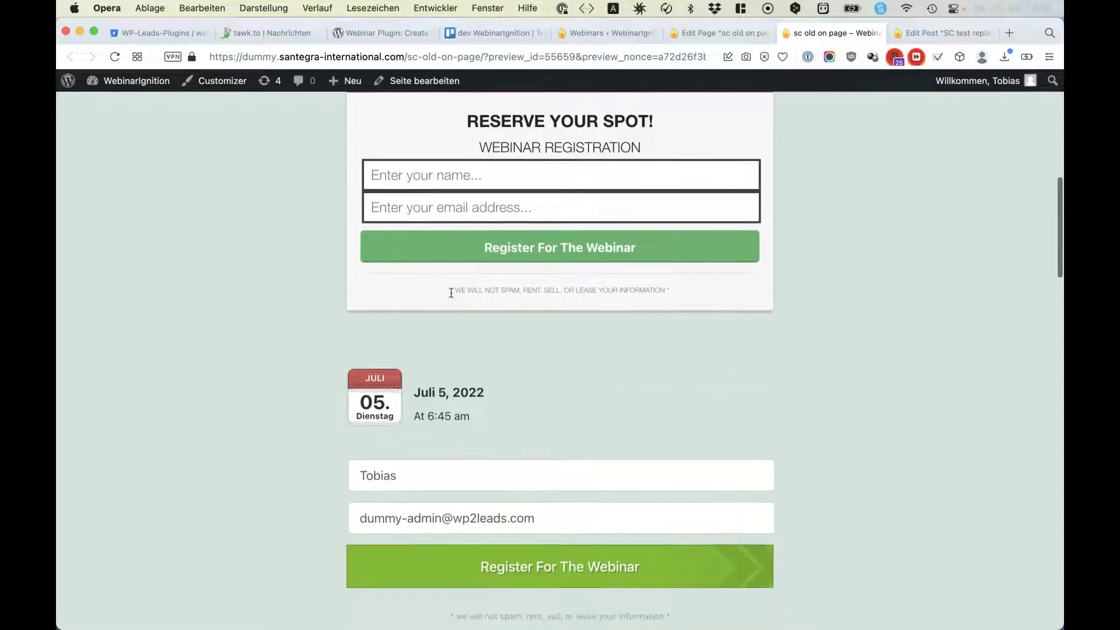
pyautogui.click(469, 120)
pyautogui.moveTo(469, 121); pyautogui.dragTo(577, 300)
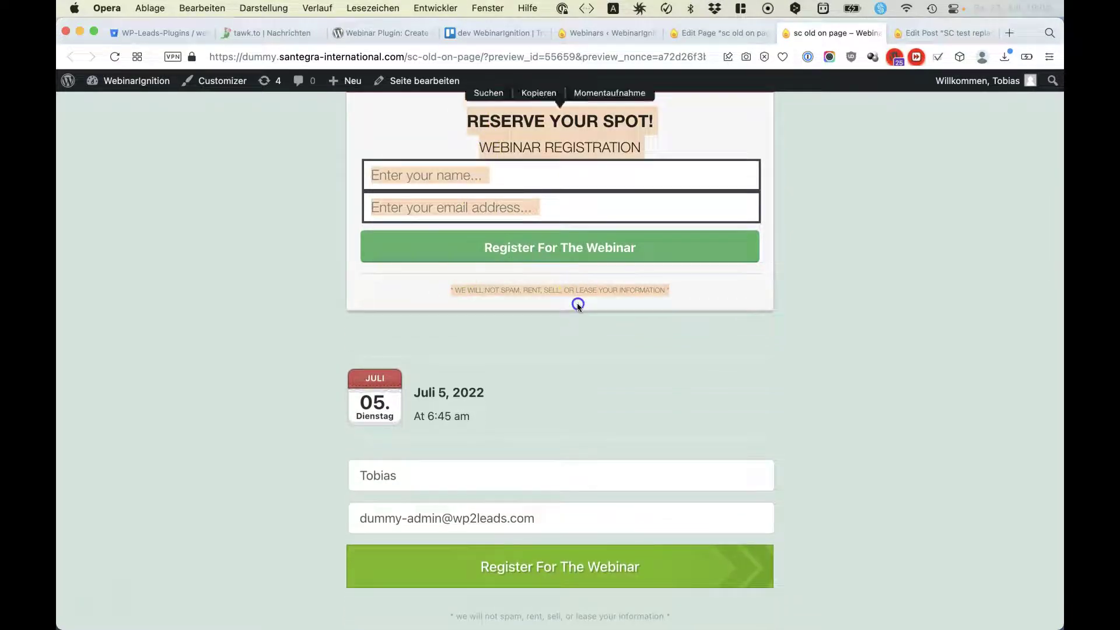
pyautogui.click(578, 302)
pyautogui.scroll(-3, 457, 227)
pyautogui.moveTo(338, 180); pyautogui.dragTo(526, 430)
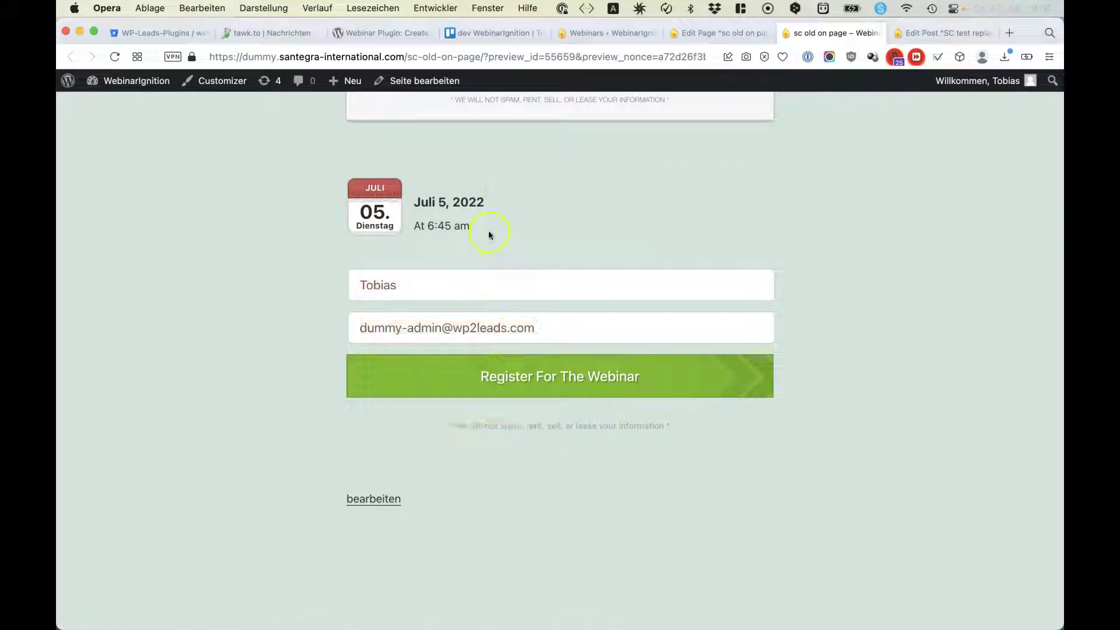
pyautogui.moveTo(457, 225); pyautogui.dragTo(417, 198)
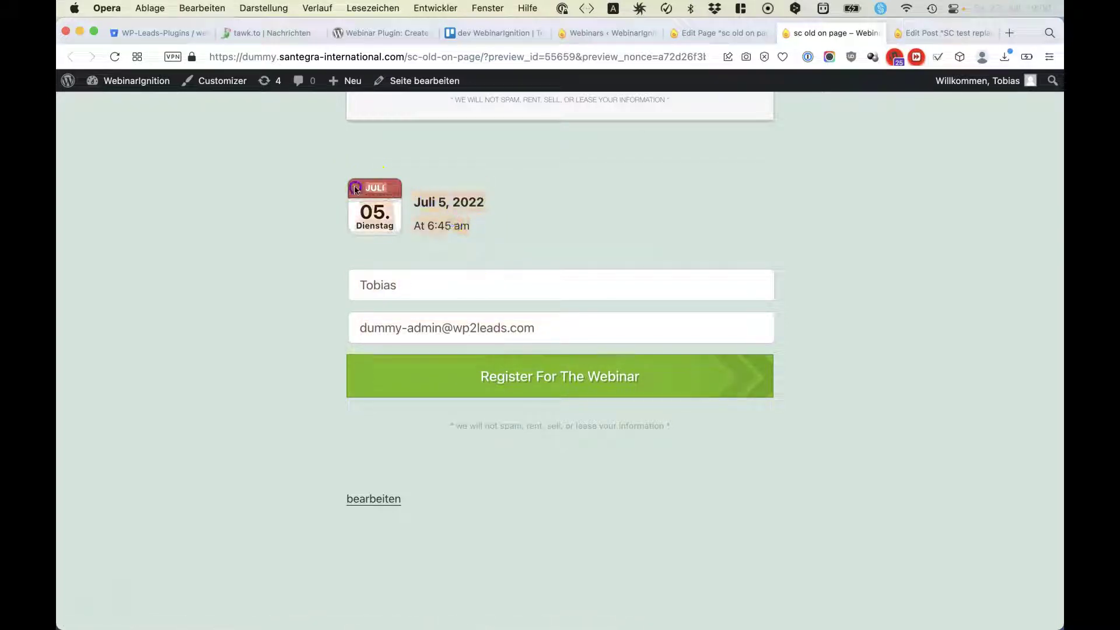
pyautogui.click(504, 239)
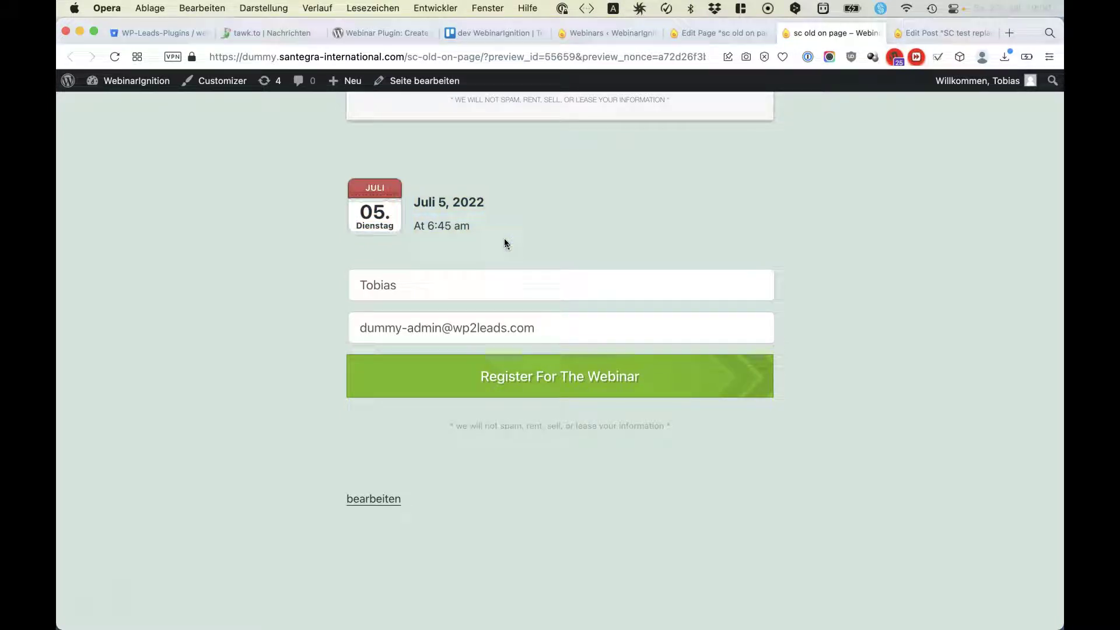
pyautogui.moveTo(872, 266); pyautogui.dragTo(1062, 361)
pyautogui.scroll(-4, 878, 500)
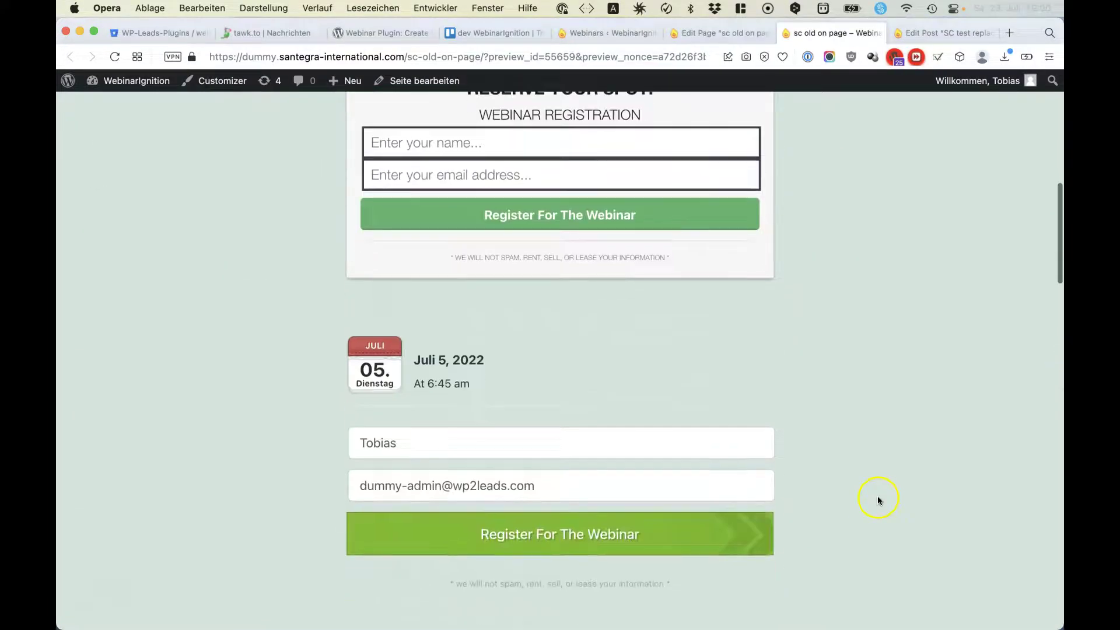
# Check the prefilled name and email fields in the new shortcode's registration form.
pyautogui.tripleClick(577, 482)
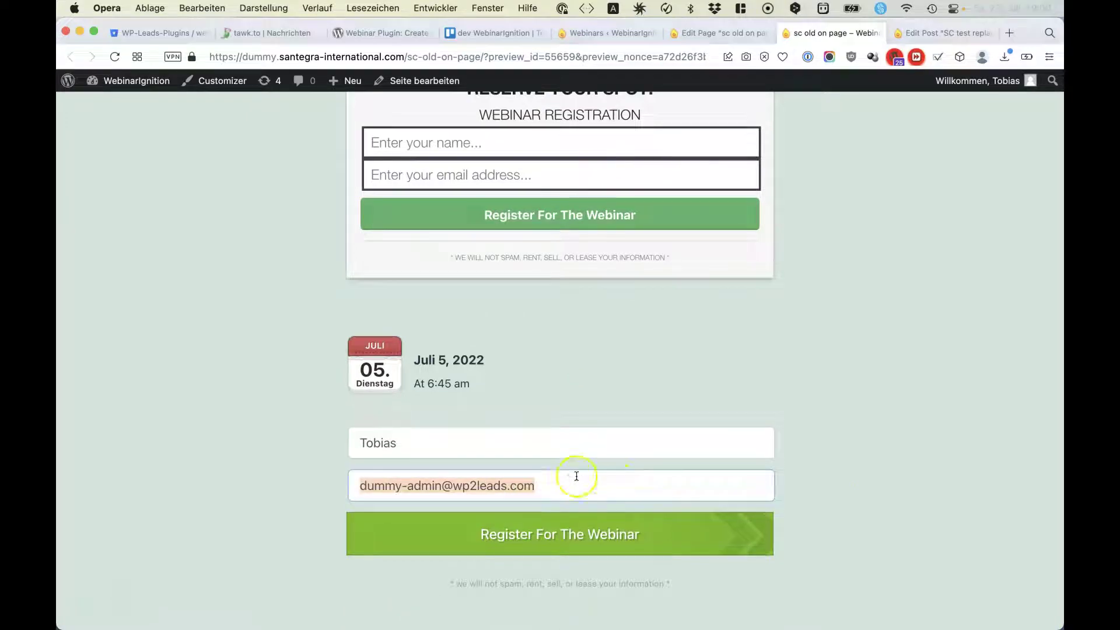
pyautogui.click(570, 443)
pyautogui.click(577, 484)
pyautogui.tripleClick(576, 484)
pyautogui.click(577, 484)
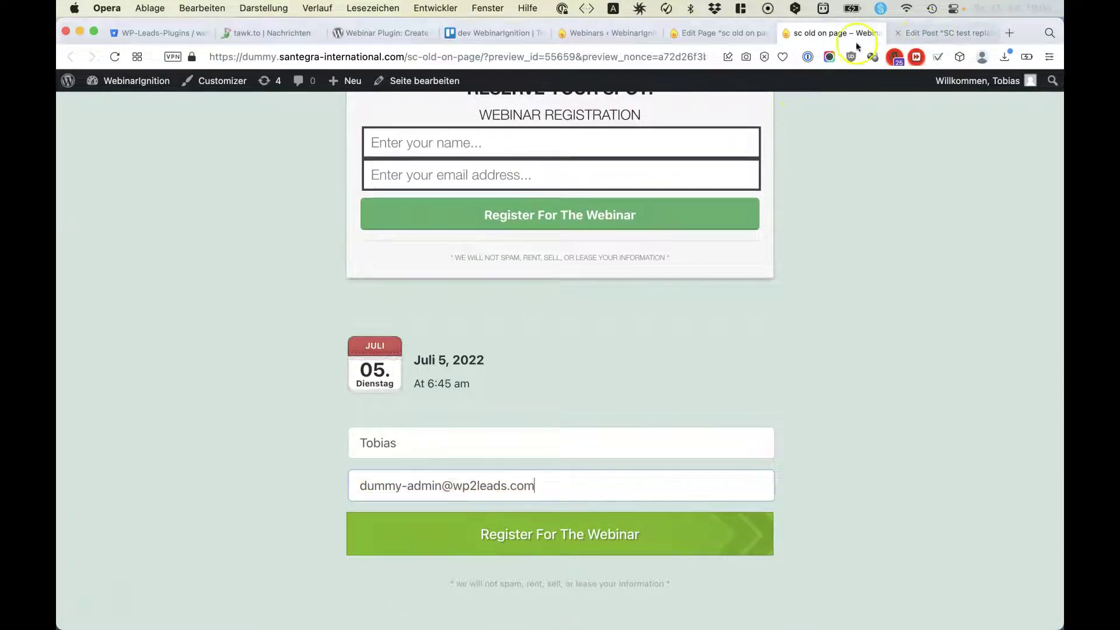
# Add the Mailing List, Privacy Policy, Phone and Last Name fields to the webinar's opt-in form in Optin Form Creator / AR Integration.
pyautogui.click(614, 30)
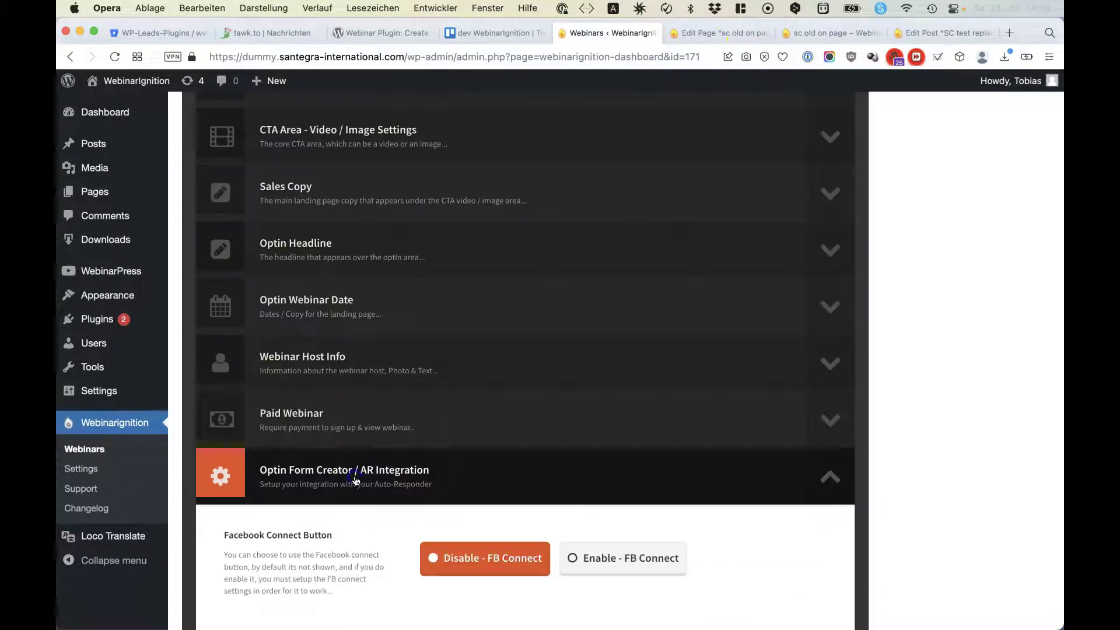
pyautogui.scroll(-10, 358, 483)
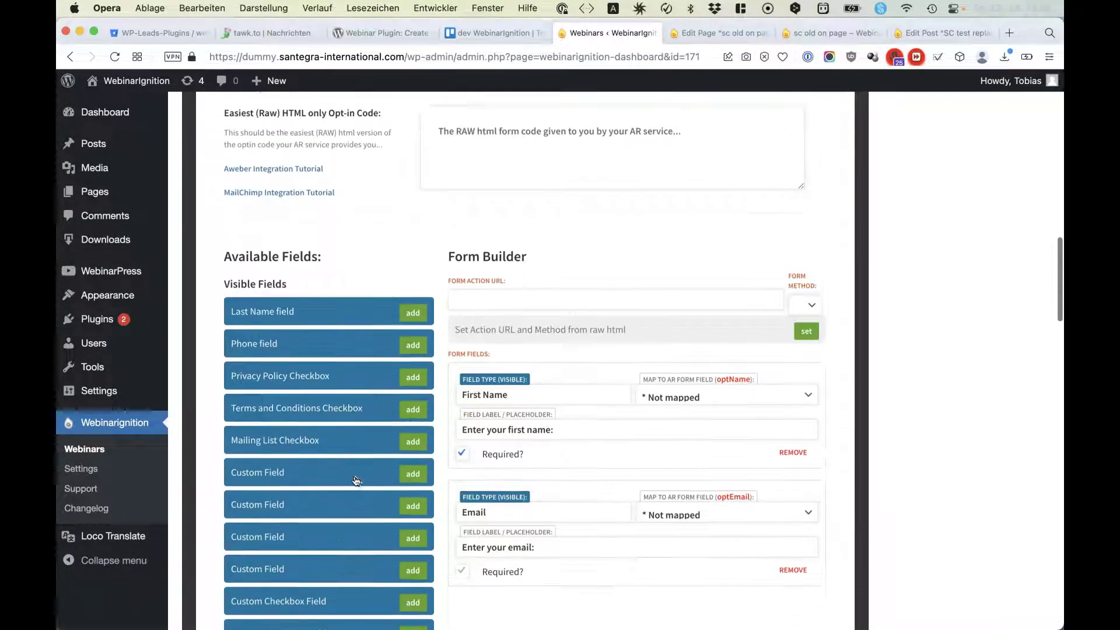
pyautogui.scroll(-5, 357, 481)
pyautogui.click(413, 265)
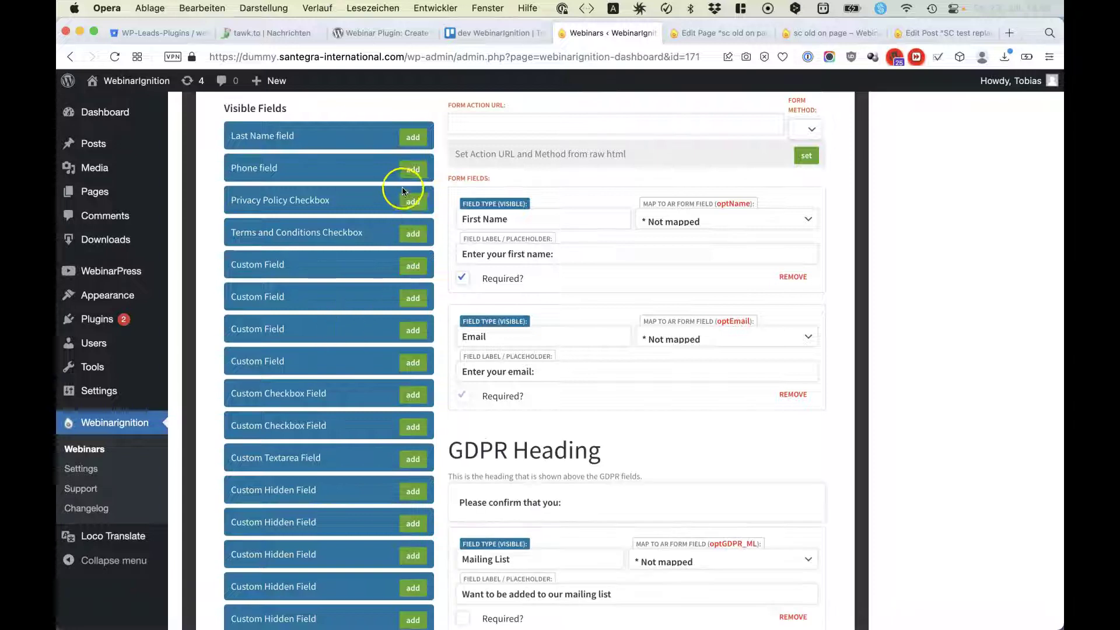
pyautogui.click(412, 201)
pyautogui.click(413, 169)
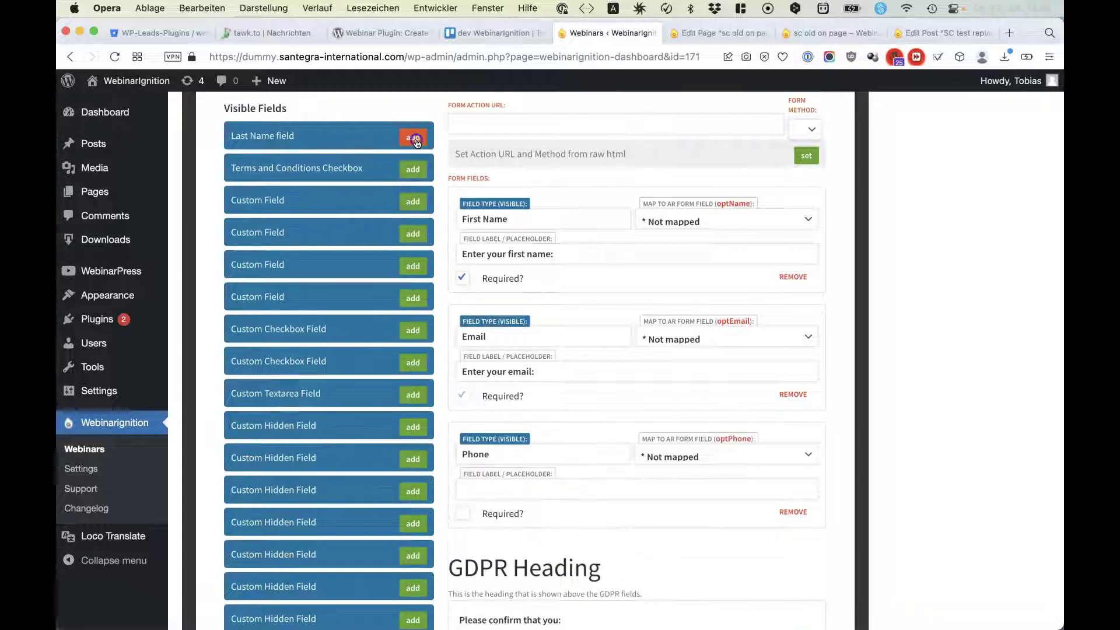
pyautogui.click(416, 143)
pyautogui.scroll(-3, 369, 318)
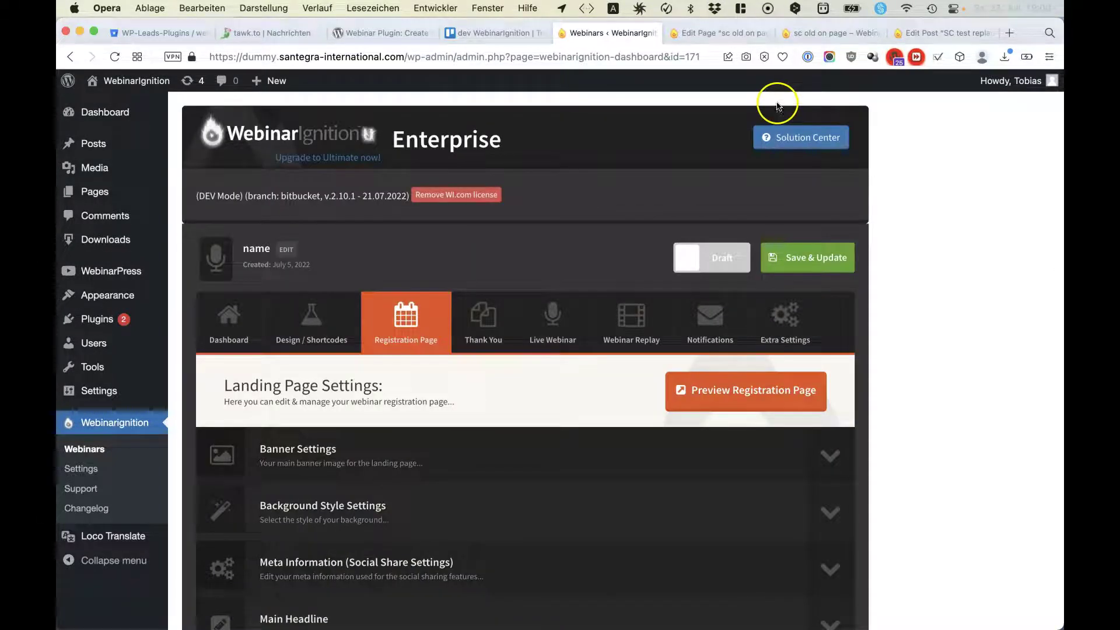
# Copy the new registration shortcode from the webinar dashboard and bring up the "sc old on page" editor.
pyautogui.click(234, 328)
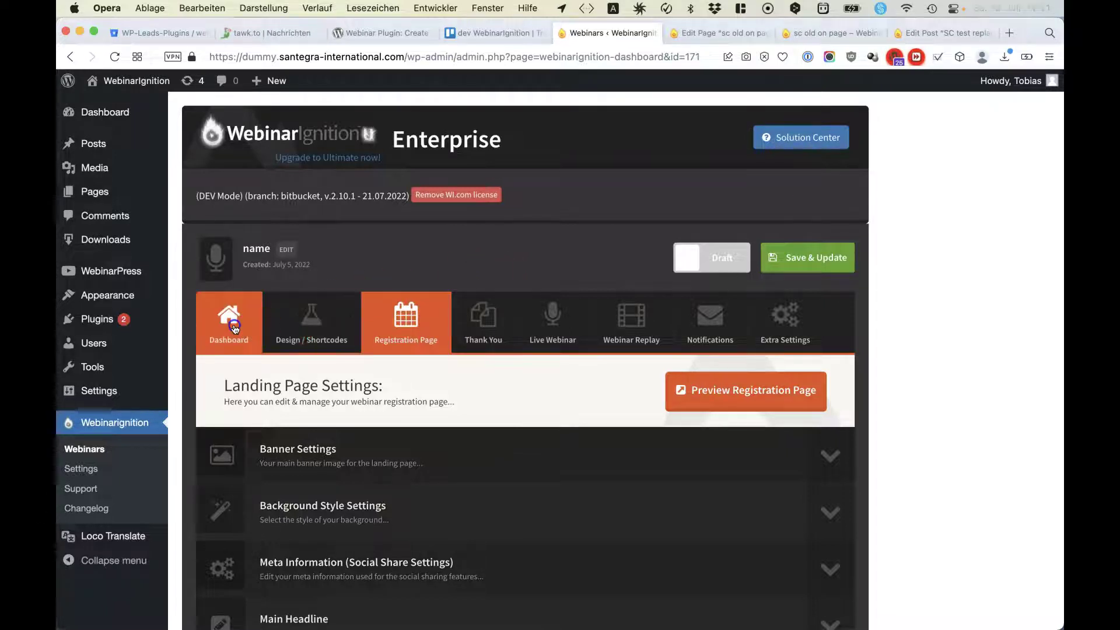
pyautogui.scroll(-10, 609, 455)
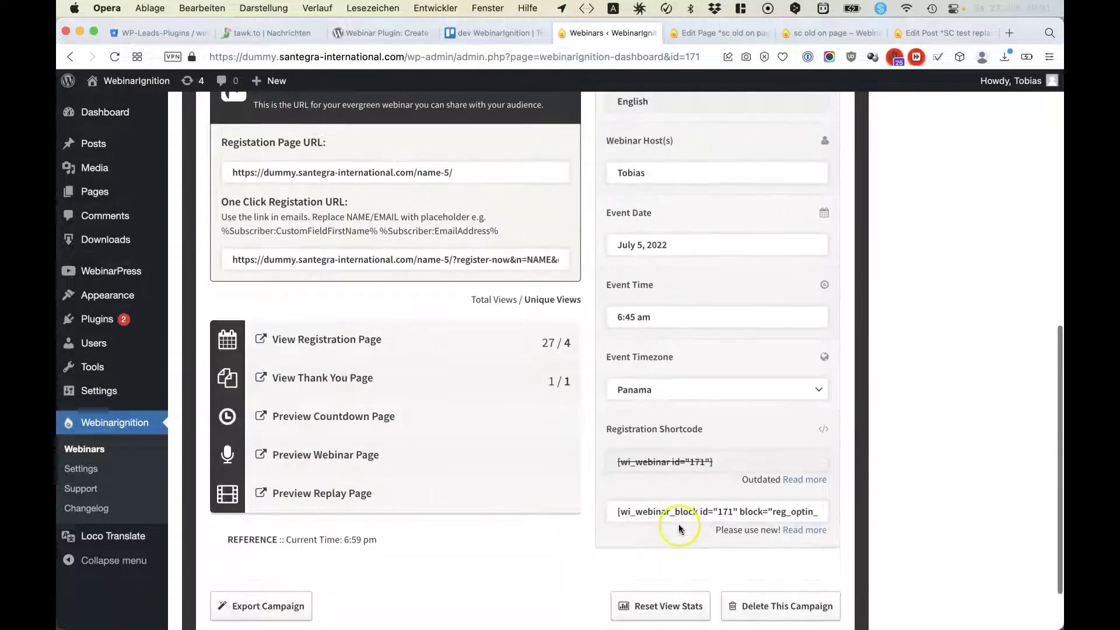
pyautogui.click(694, 512)
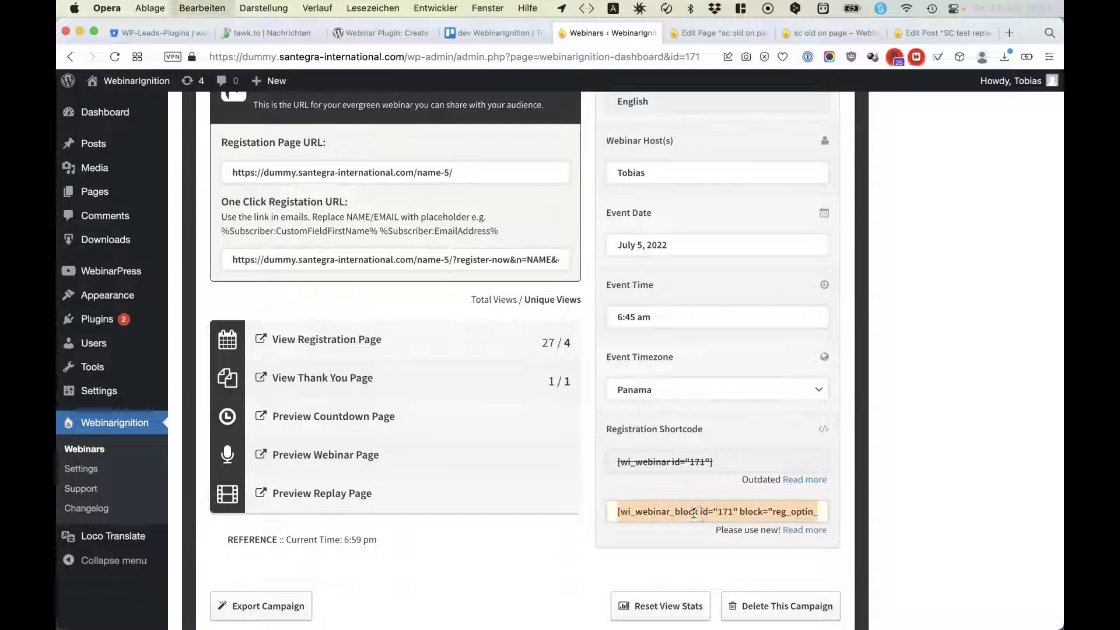
pyautogui.click(723, 34)
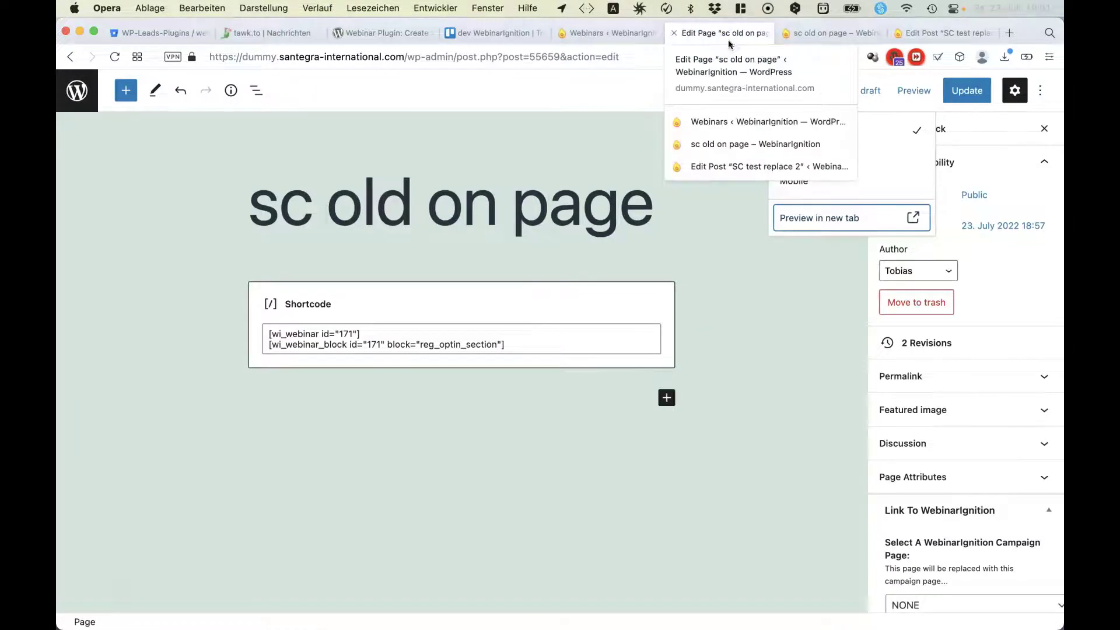
# Reload the "sc old on page" preview and compare which added fields and checkboxes each registration form contains.
pyautogui.click(831, 33)
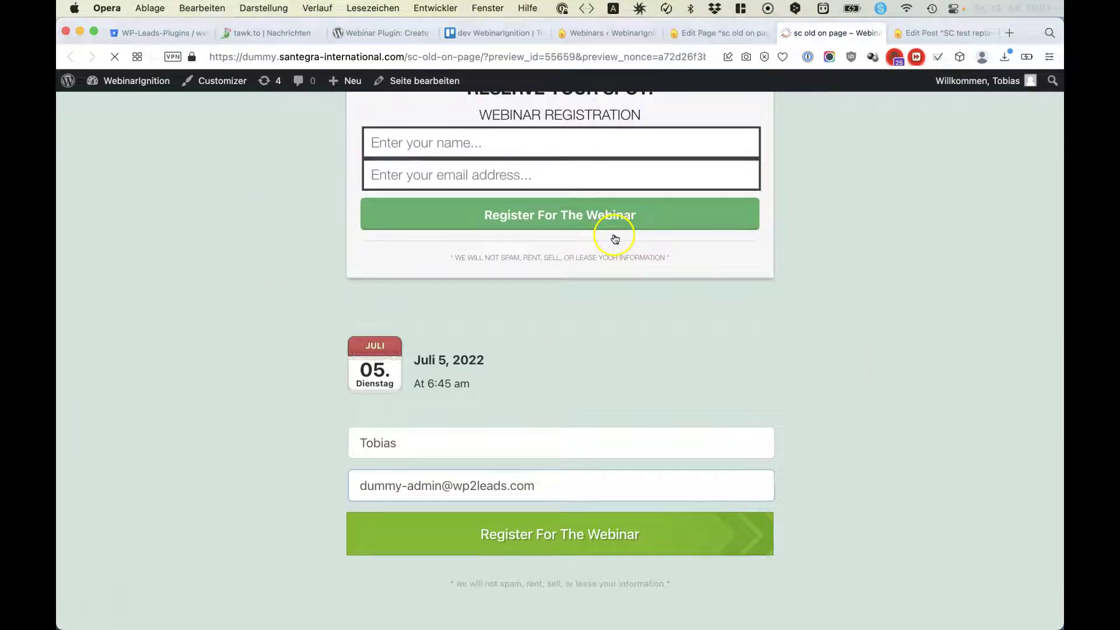
pyautogui.moveTo(388, 143); pyautogui.dragTo(640, 293)
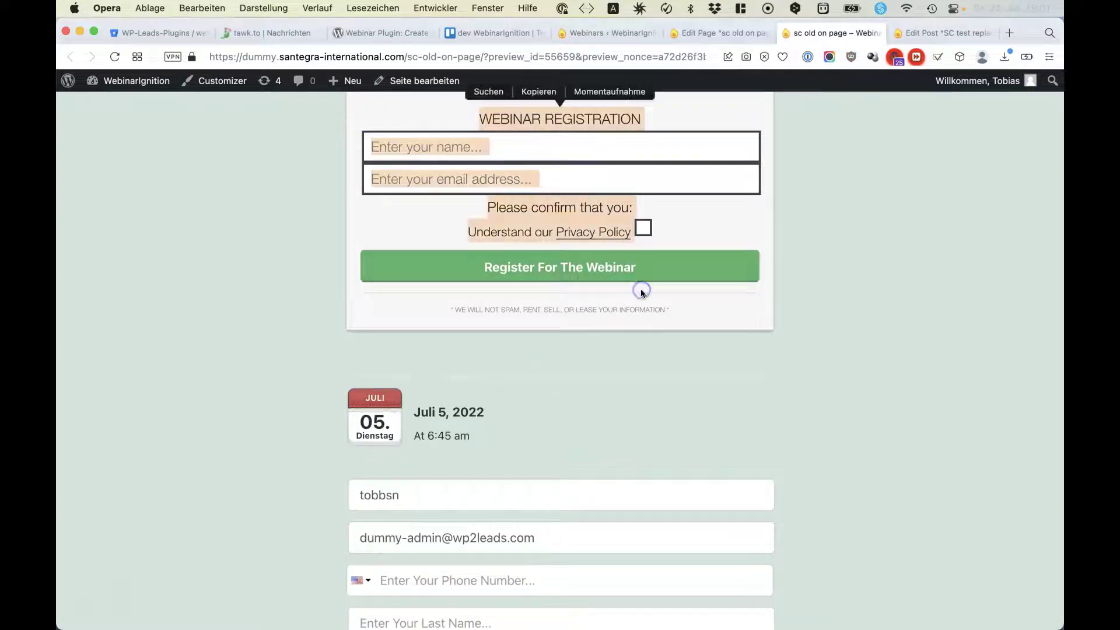
pyautogui.scroll(-3, 642, 294)
pyautogui.scroll(-3, 640, 292)
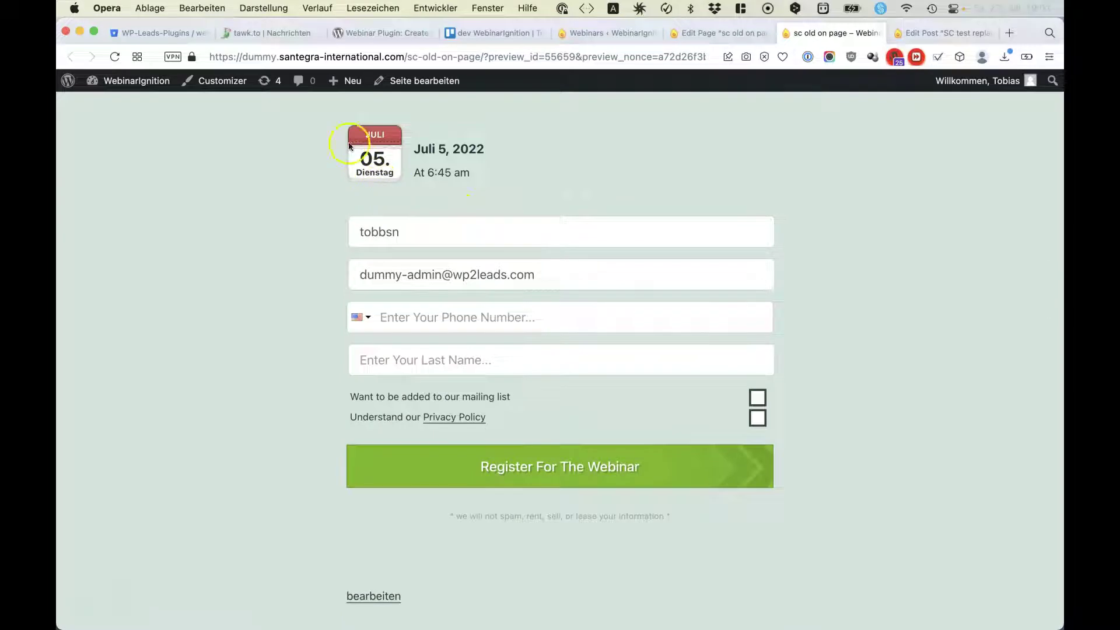
pyautogui.click(529, 276)
pyautogui.moveTo(529, 276); pyautogui.dragTo(614, 513)
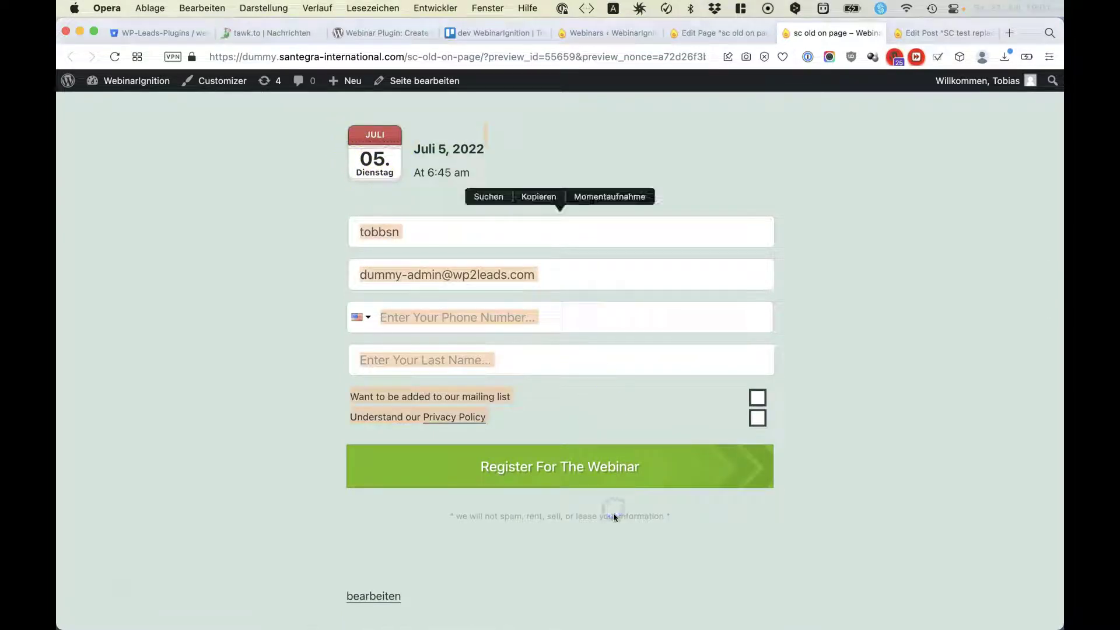
pyautogui.doubleClick(613, 513)
pyautogui.click(614, 514)
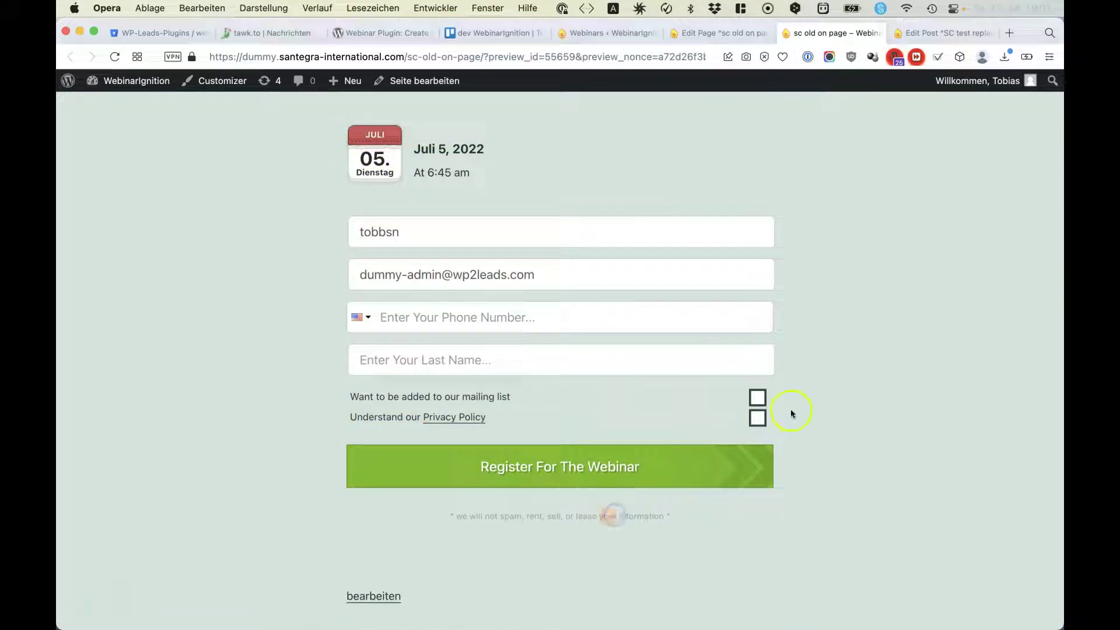
pyautogui.click(805, 410)
# Check the phone number and last name fields in the new shortcode's registration form.
pyautogui.click(670, 316)
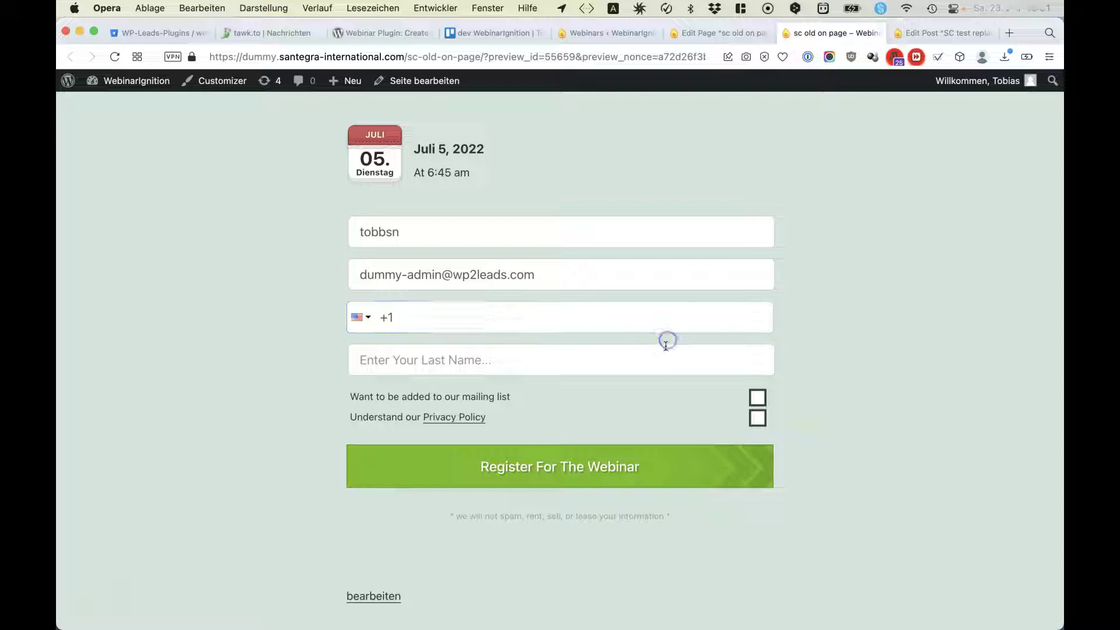
pyautogui.click(661, 369)
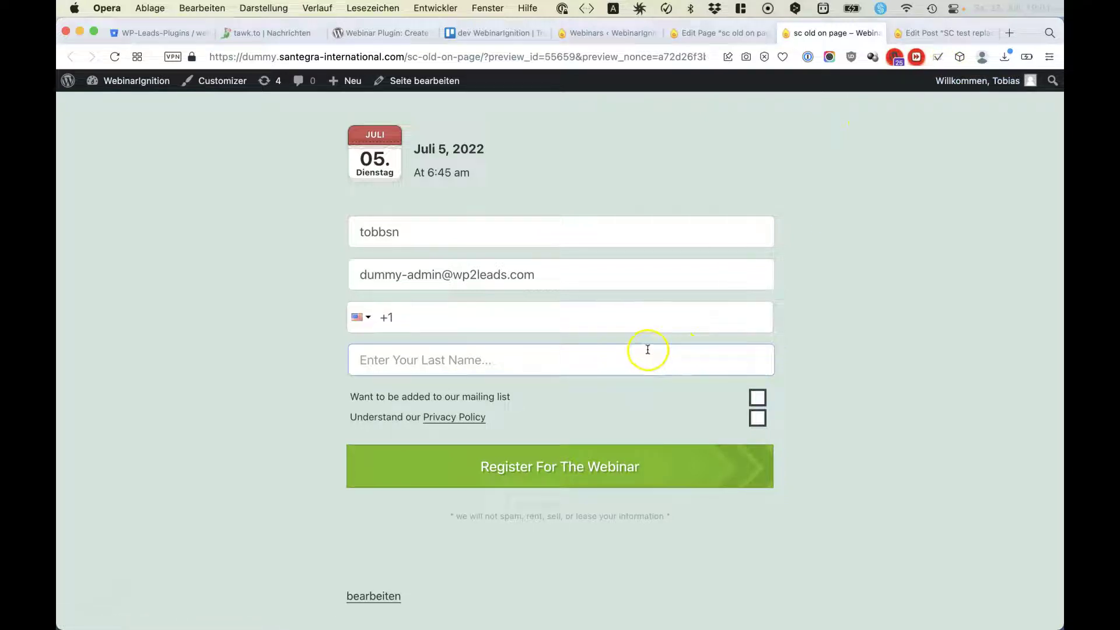
pyautogui.click(509, 439)
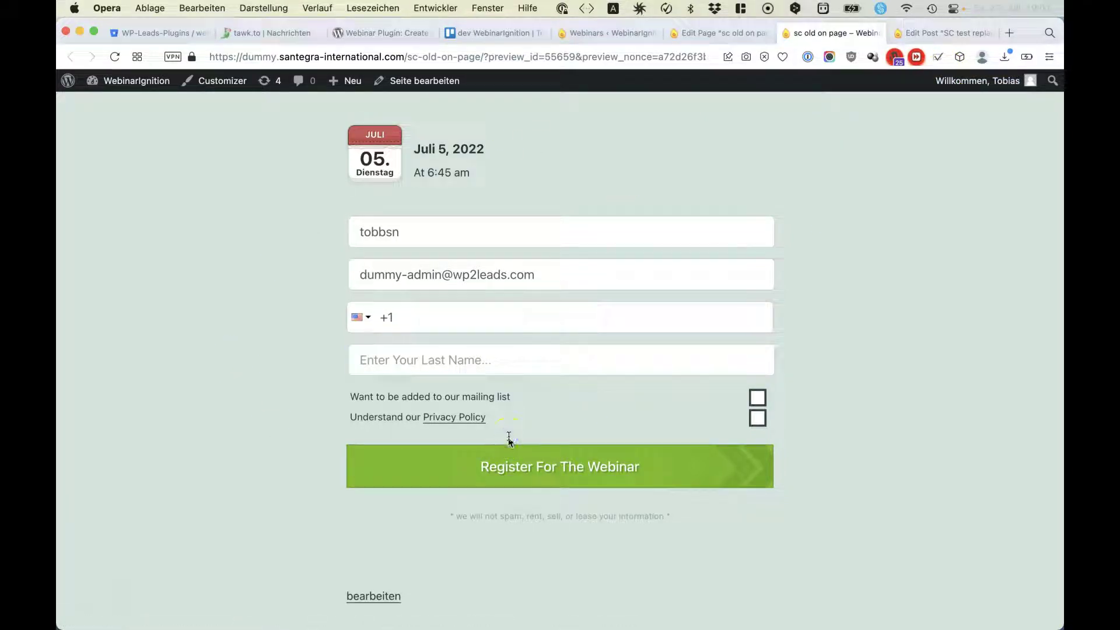
# Review both registration forms on the preview page once more and return to the webinar's dashboard.
pyautogui.scroll(-4, 509, 442)
pyautogui.scroll(8, 509, 441)
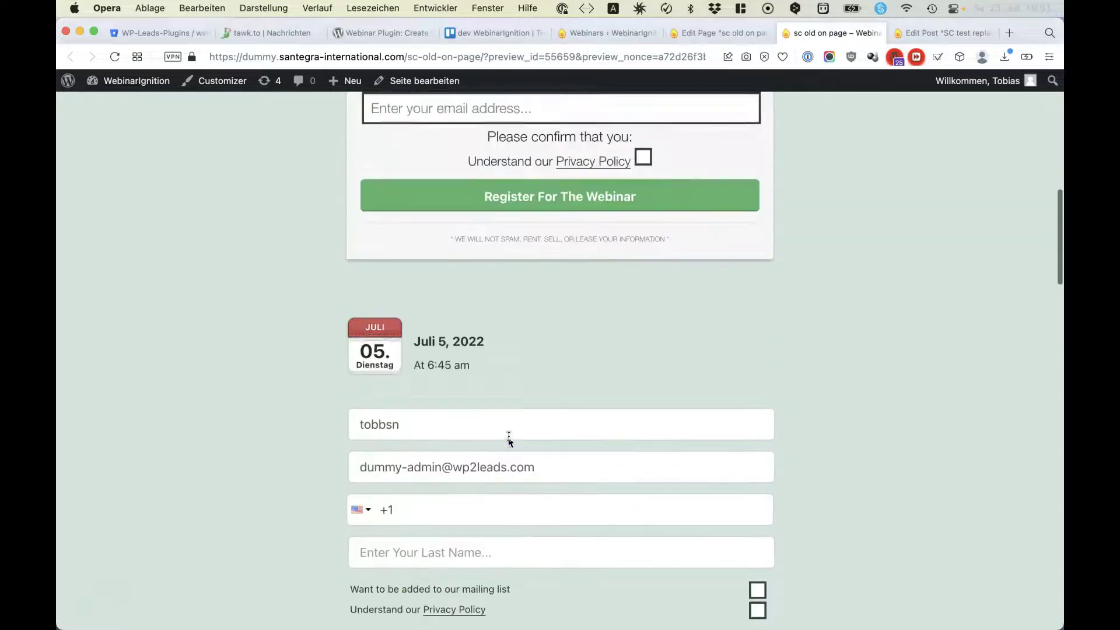
pyautogui.scroll(6, 509, 442)
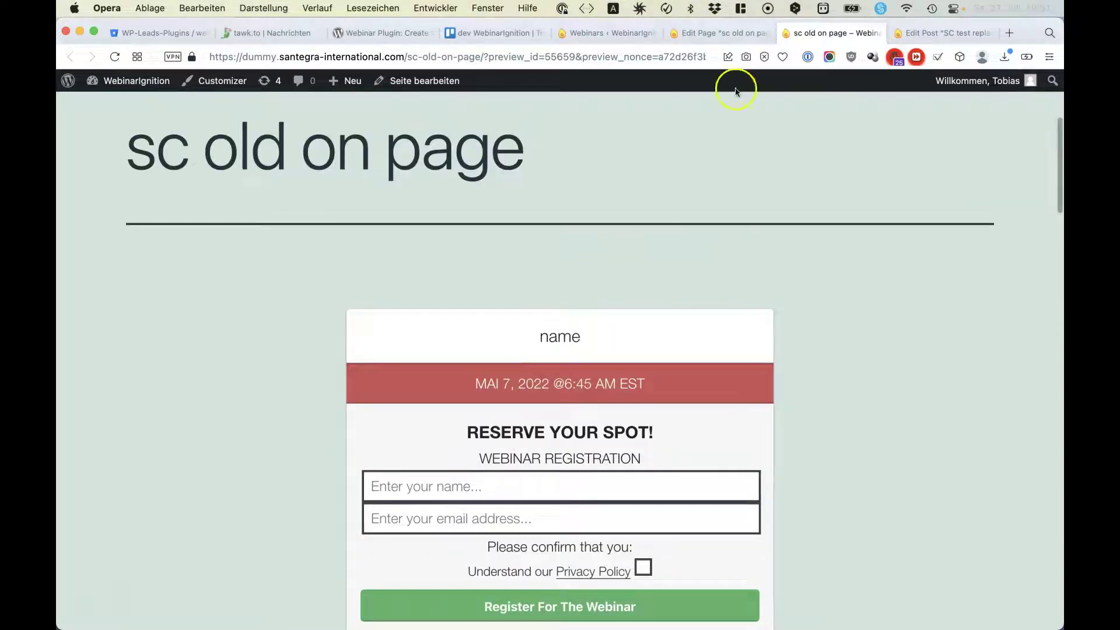
pyautogui.click(610, 33)
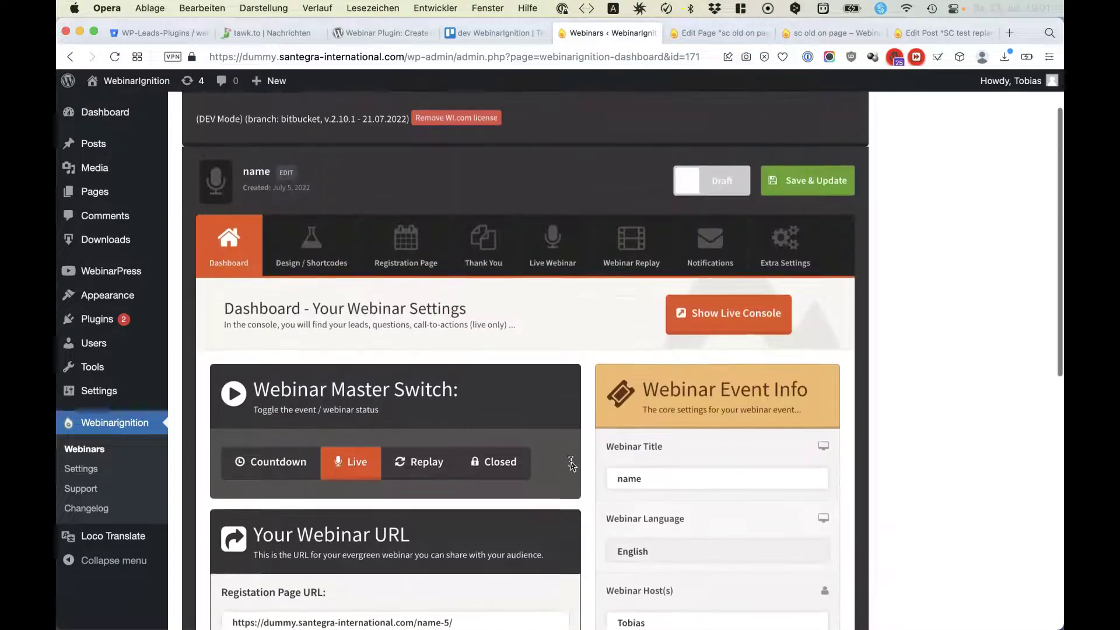
# Open the evergreen "de de" webinar from the webinar list and check its registration shortcode entry.
pyautogui.scroll(-15, 426, 303)
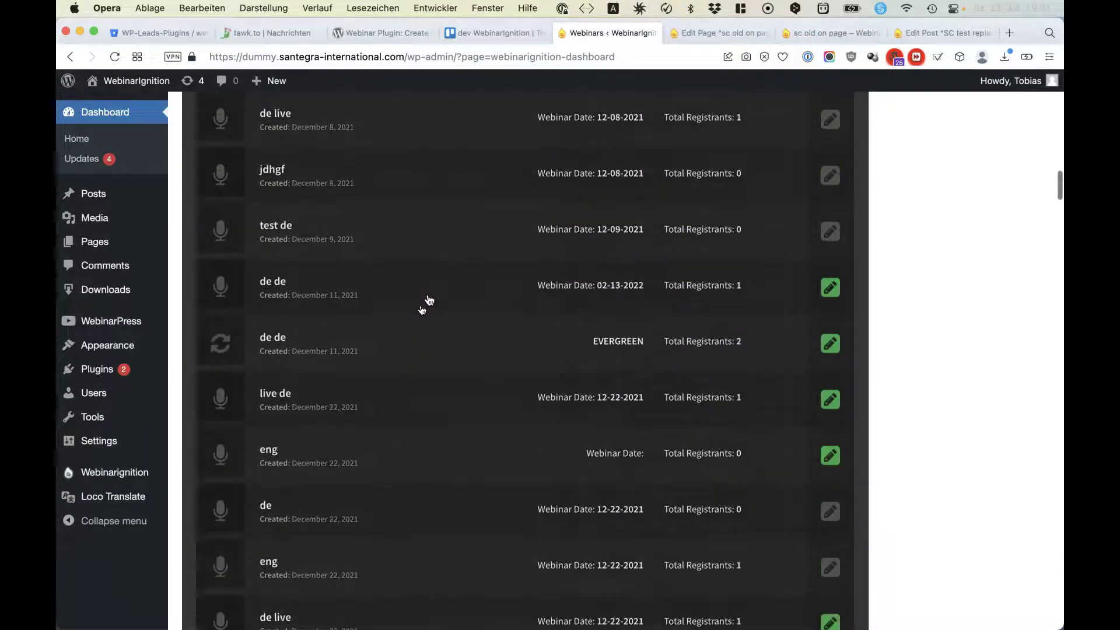
pyautogui.click(286, 327)
pyautogui.scroll(-10, 295, 338)
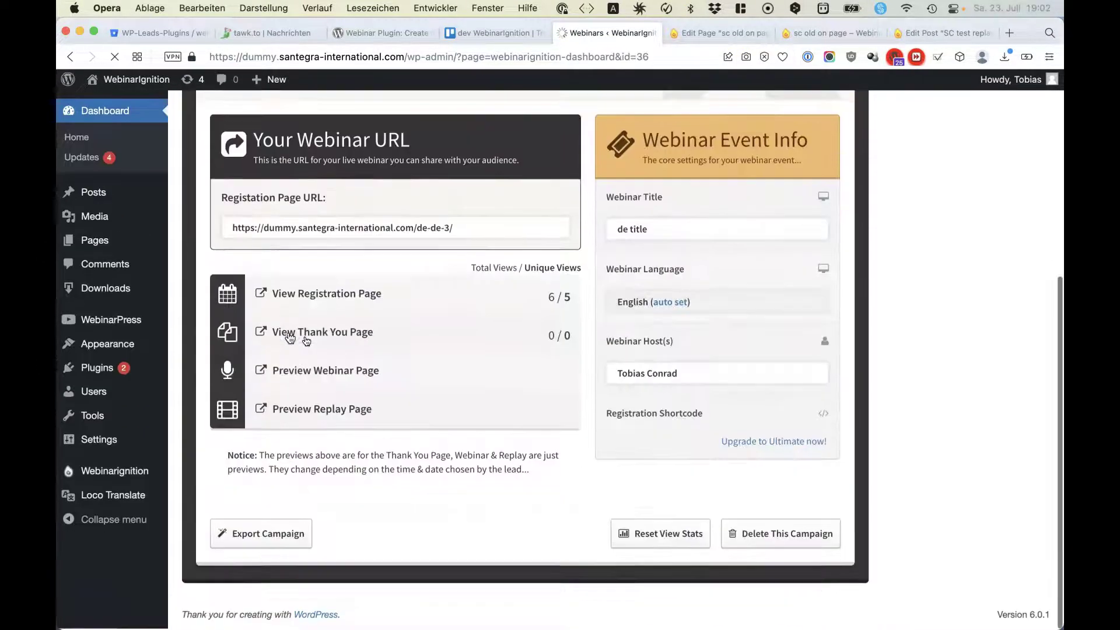
pyautogui.moveTo(607, 413); pyautogui.dragTo(780, 466)
pyautogui.scroll(6, 781, 467)
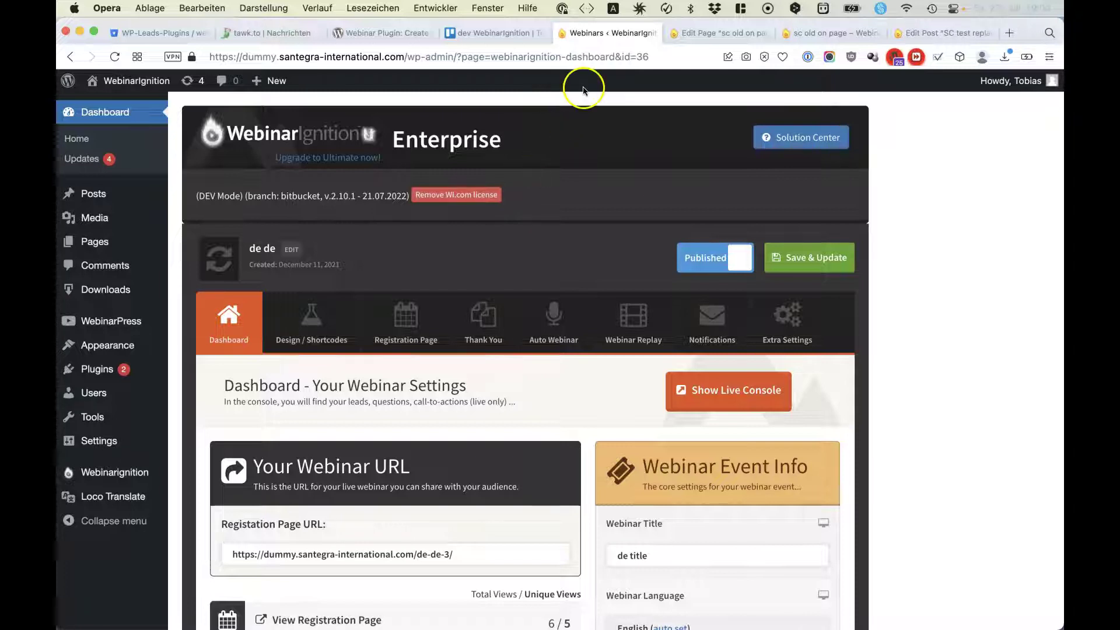
# Preview the "SC test replace 2" post in a new tab and examine the date and fields of both registration forms.
pyautogui.click(696, 36)
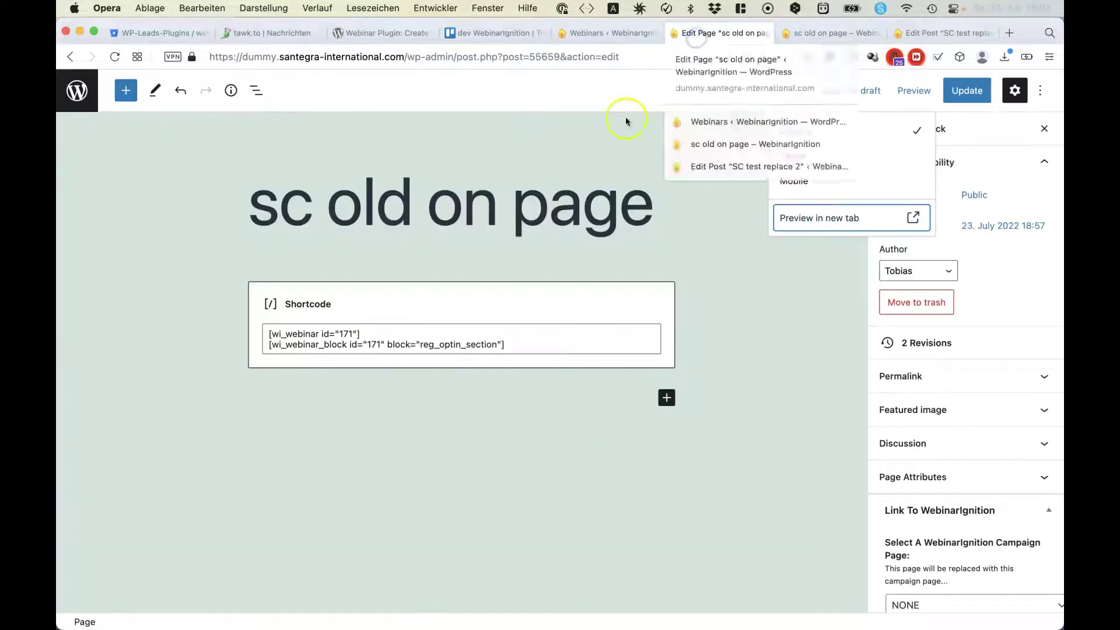
pyautogui.click(918, 35)
pyautogui.click(914, 90)
pyautogui.click(840, 219)
pyautogui.scroll(-15, 841, 224)
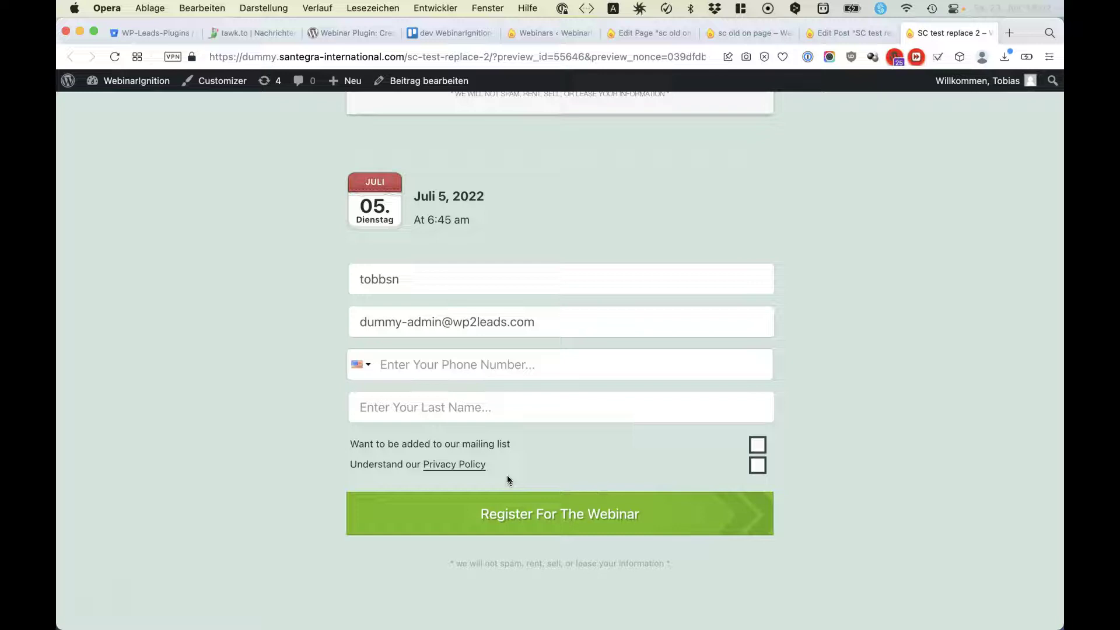
pyautogui.moveTo(782, 484); pyautogui.dragTo(767, 162)
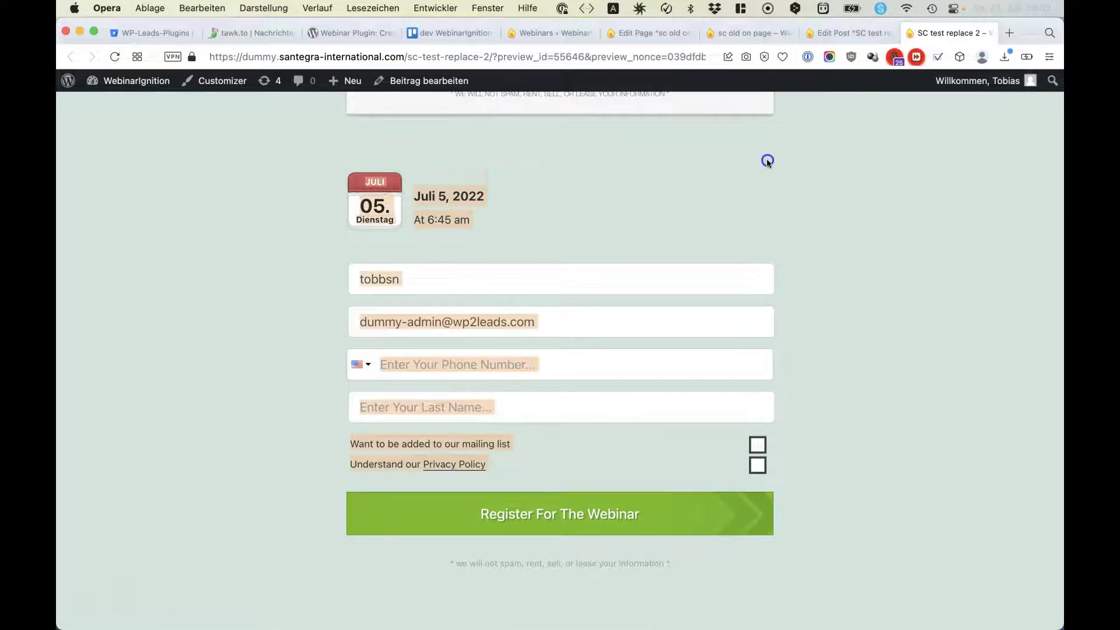
pyautogui.scroll(6, 767, 162)
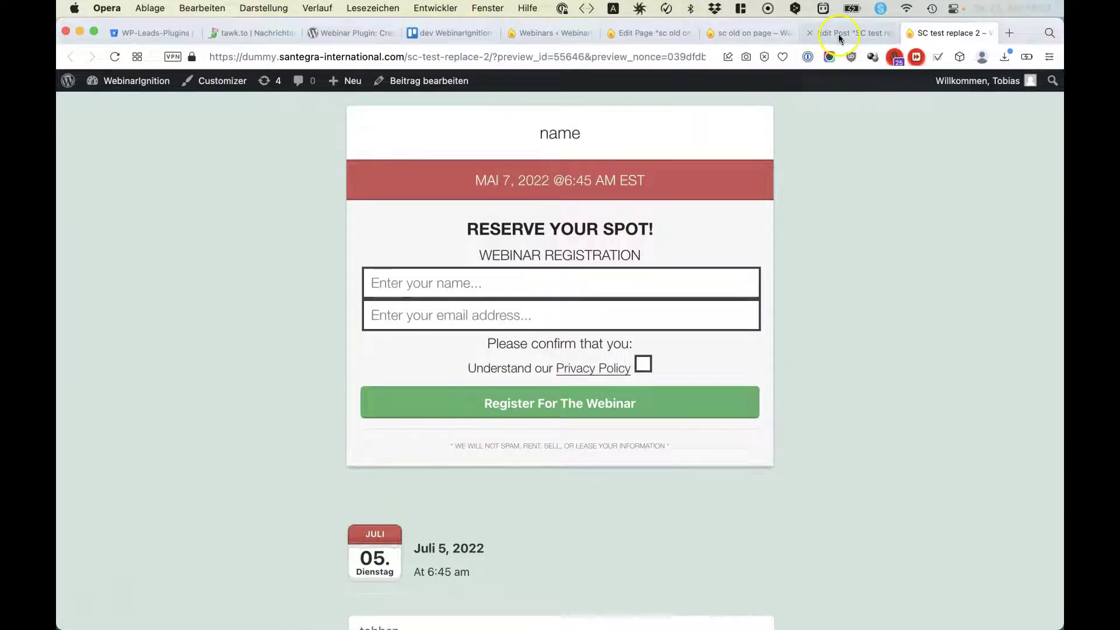
# Review the Time & Date options in the "de de" webinar's extra settings.
pyautogui.click(562, 34)
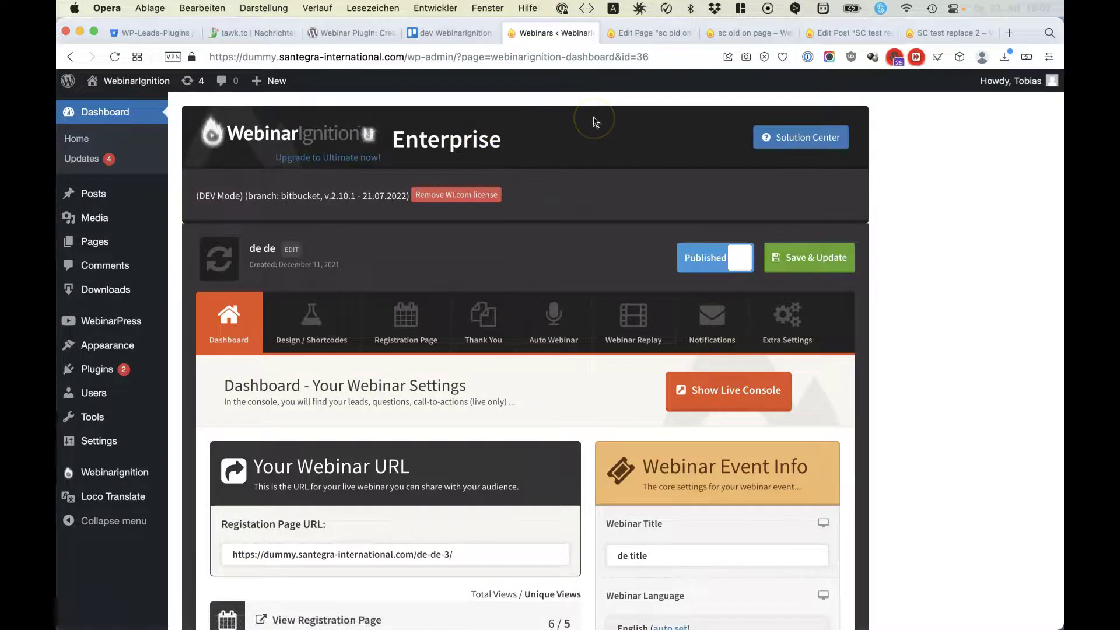
pyautogui.click(778, 330)
pyautogui.scroll(-3, 729, 326)
pyautogui.click(655, 358)
pyautogui.scroll(-3, 655, 358)
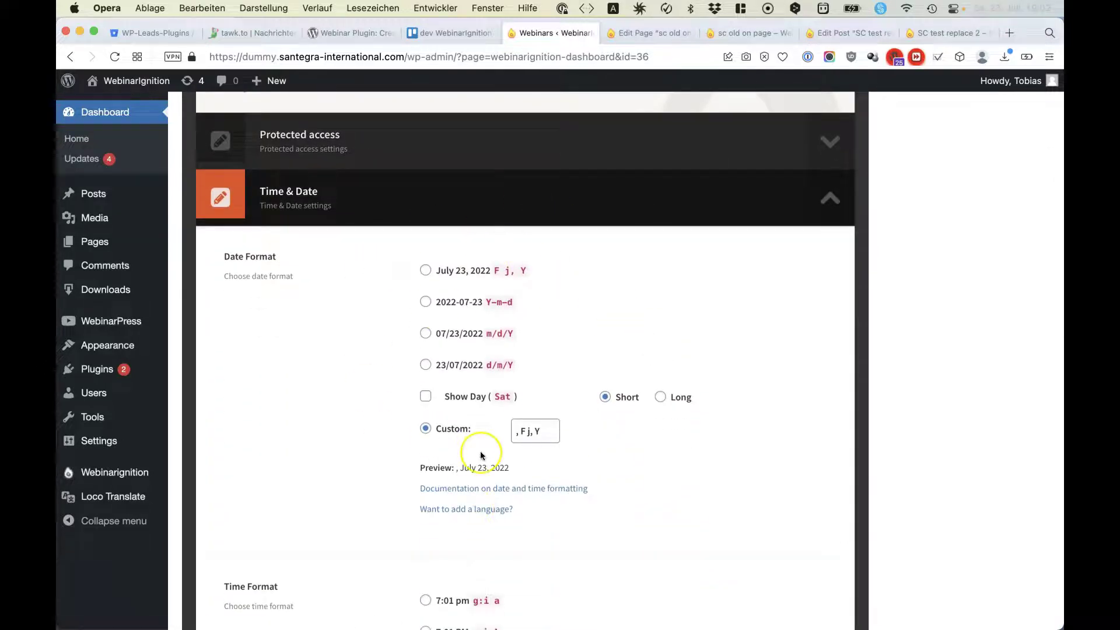
pyautogui.scroll(5, 482, 456)
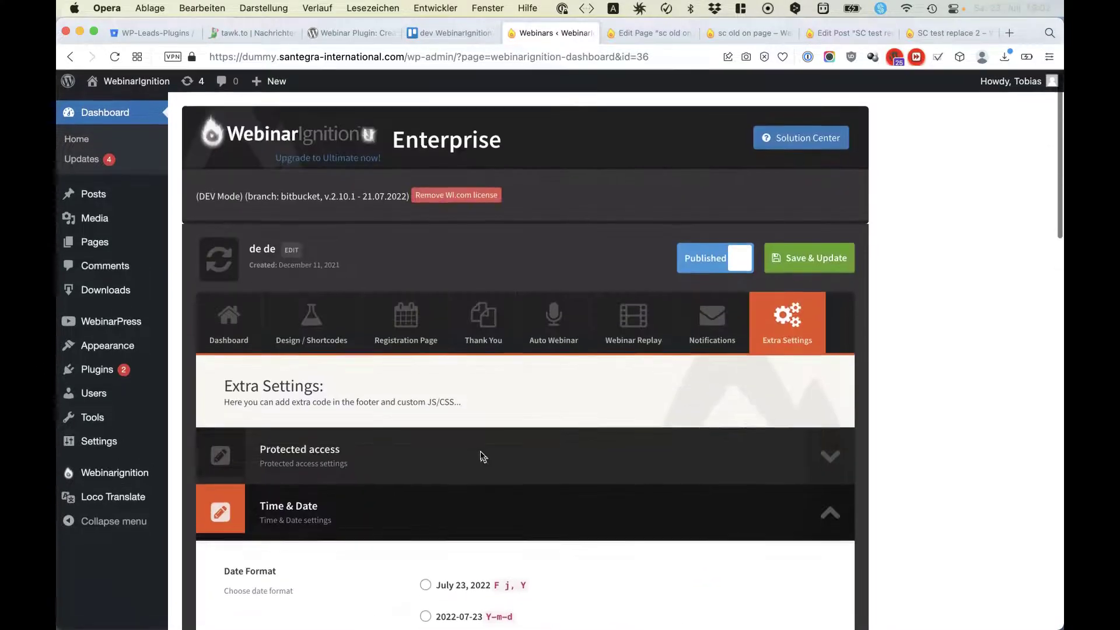
# Open the "live modern & 2 way chat enabled 2" webinar and expand the Time & Date section of its extra settings.
pyautogui.click(297, 159)
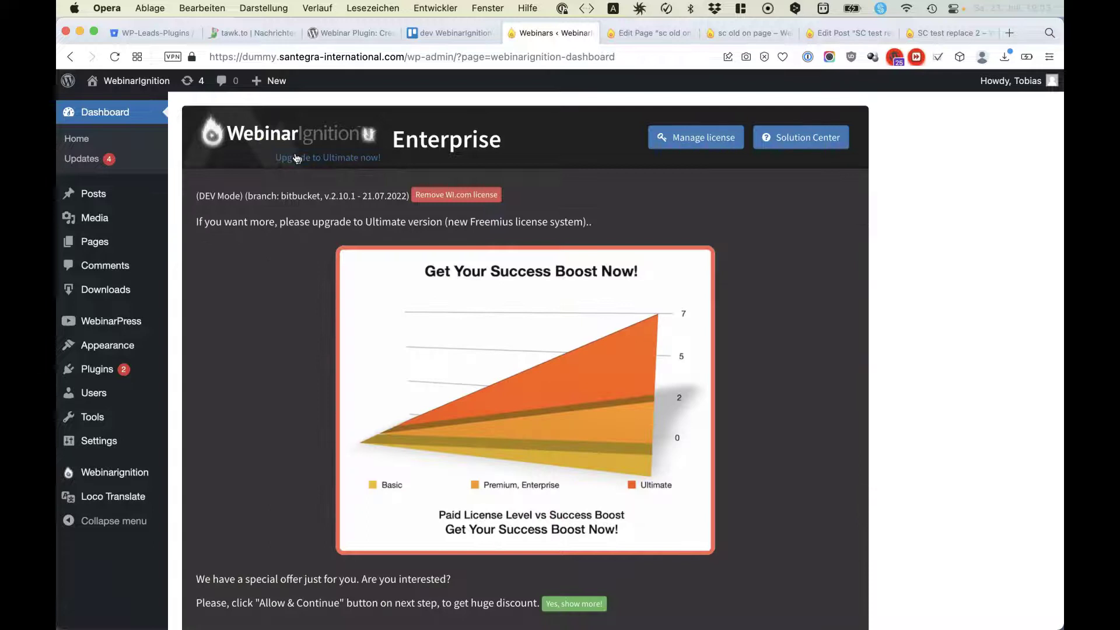
pyautogui.scroll(-10, 297, 159)
pyautogui.click(307, 113)
pyautogui.click(806, 330)
pyautogui.scroll(-2, 675, 325)
pyautogui.click(664, 318)
pyautogui.scroll(-1, 661, 320)
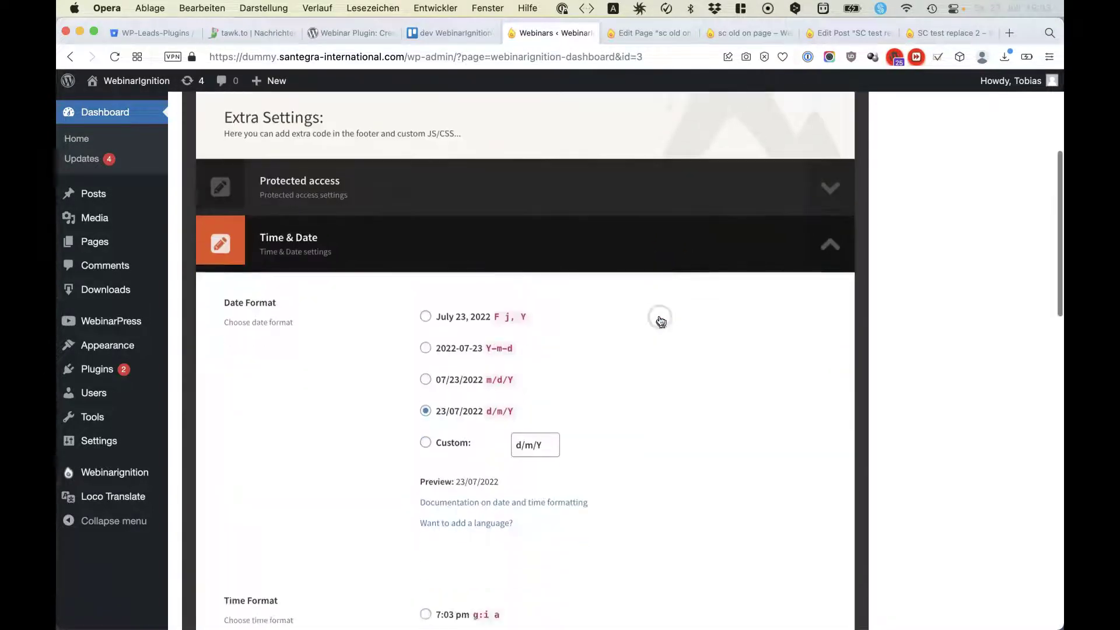
pyautogui.scroll(-2, 661, 320)
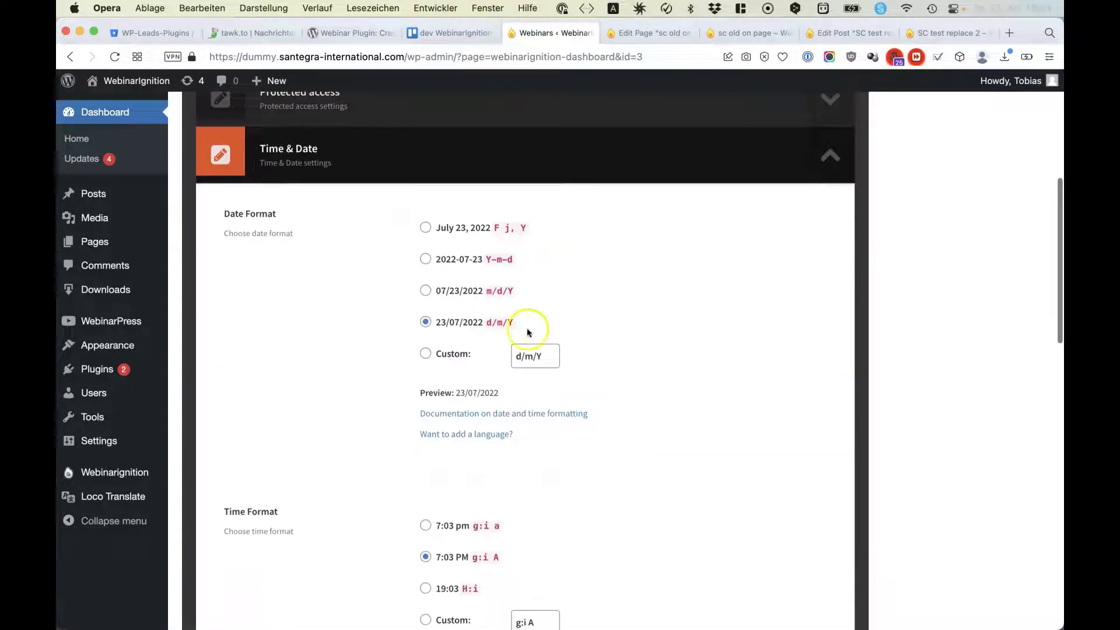
# Set the date format to F j, Y and the time format to H:i, and save the webinar.
pyautogui.click(454, 234)
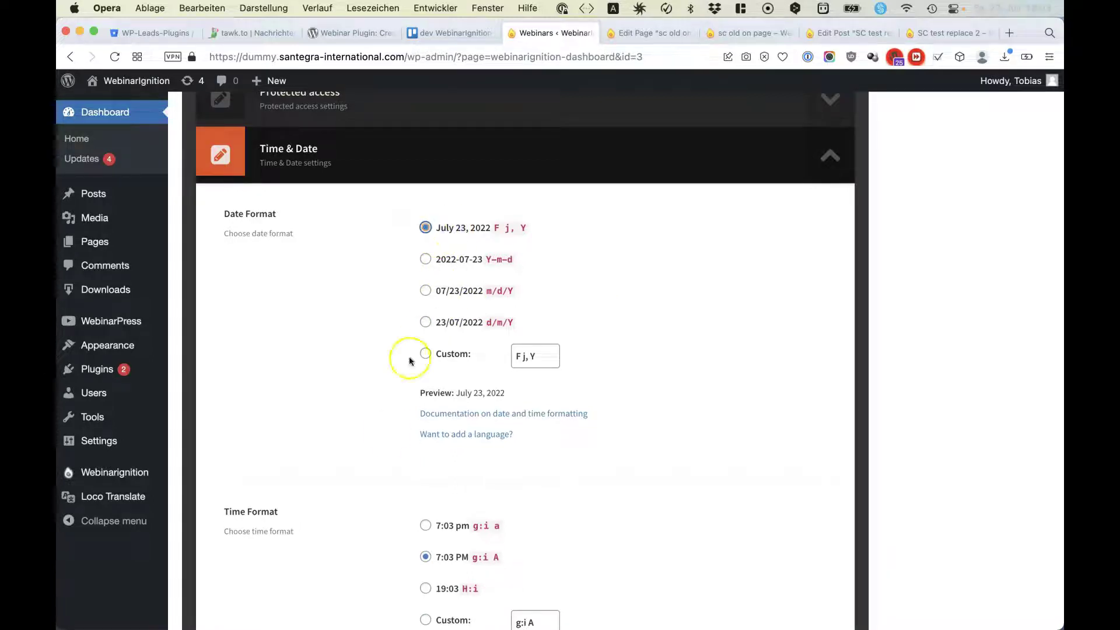
pyautogui.scroll(-2, 388, 432)
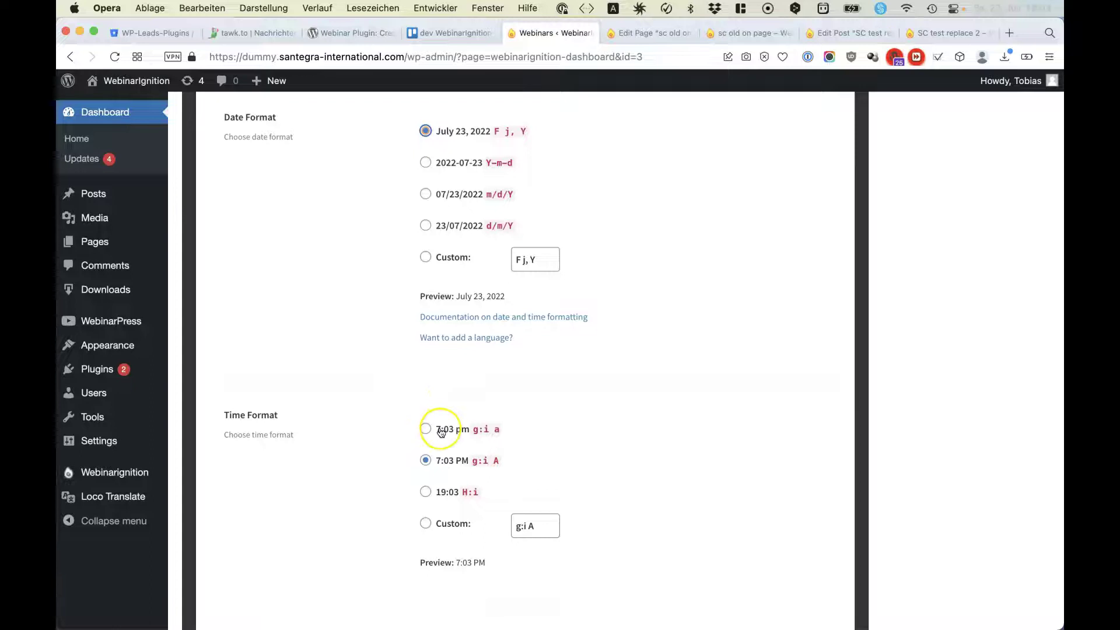
pyautogui.click(441, 494)
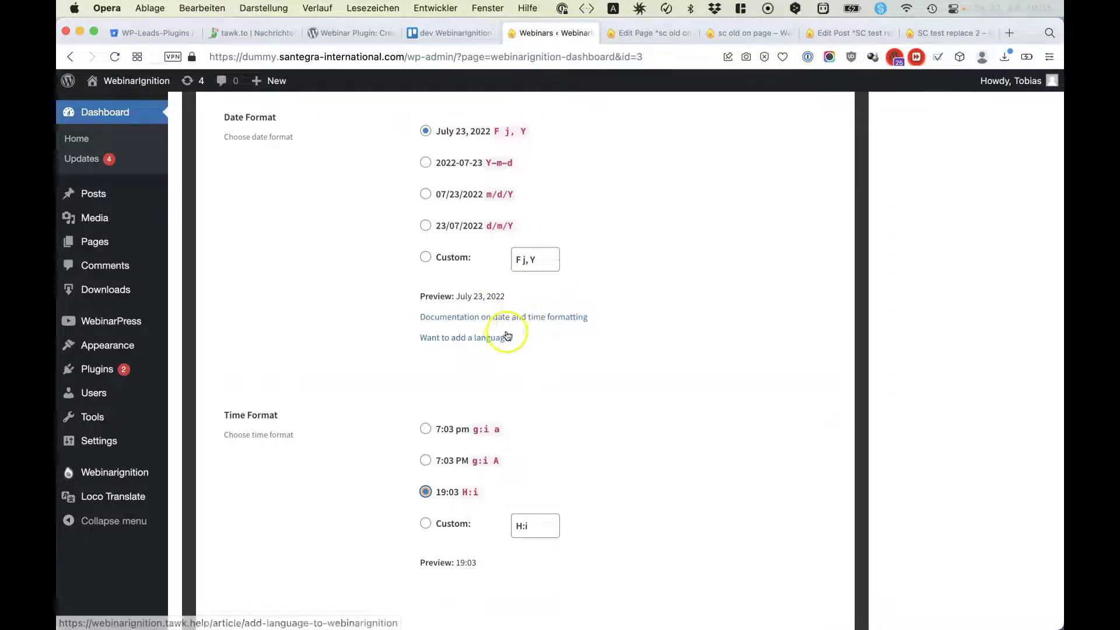
pyautogui.scroll(-5, 601, 353)
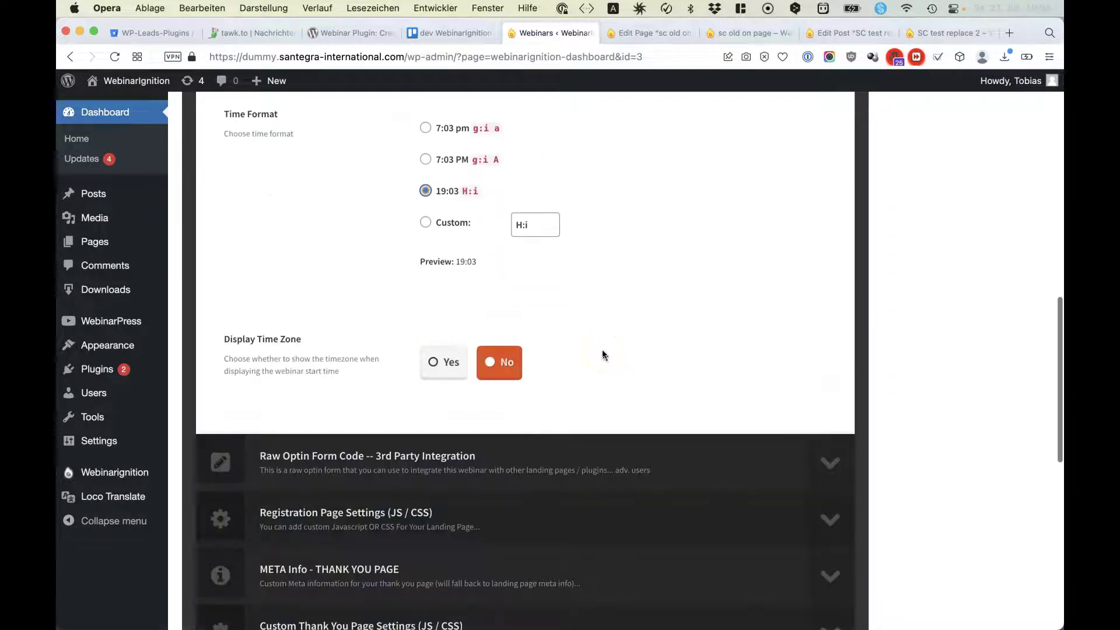
pyautogui.scroll(10, 602, 352)
pyautogui.click(817, 257)
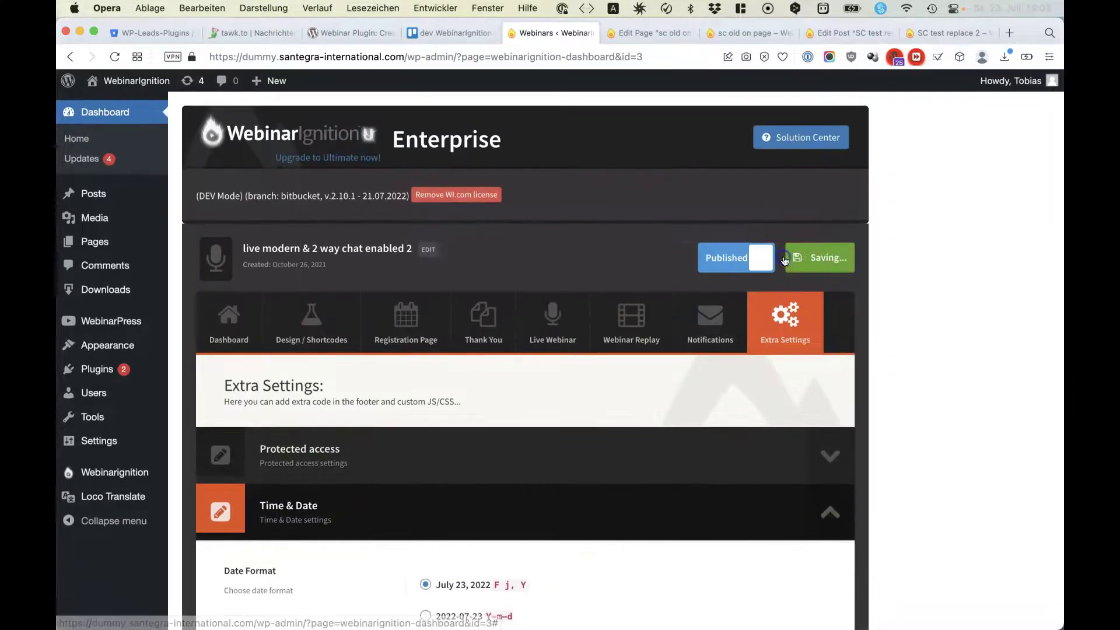
# Return to the "SC test replace 2" preview and examine the date line and layout of the first registration form.
pyautogui.click(948, 32)
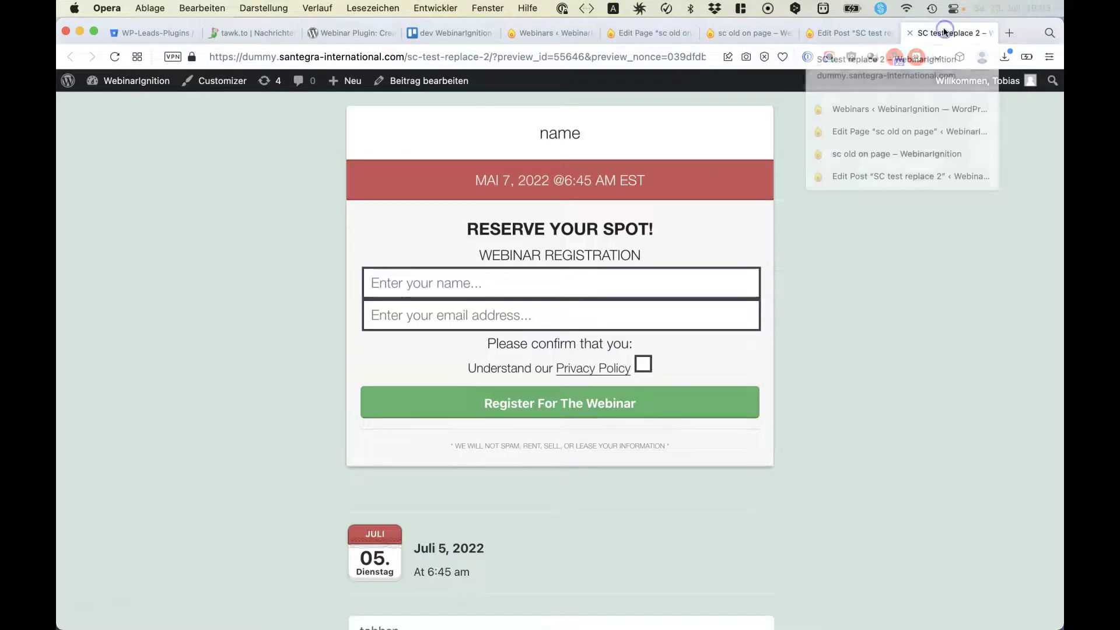
pyautogui.scroll(-1, 479, 508)
pyautogui.click(478, 507)
pyautogui.click(671, 260)
pyautogui.moveTo(557, 175); pyautogui.dragTo(610, 472)
pyautogui.click(610, 472)
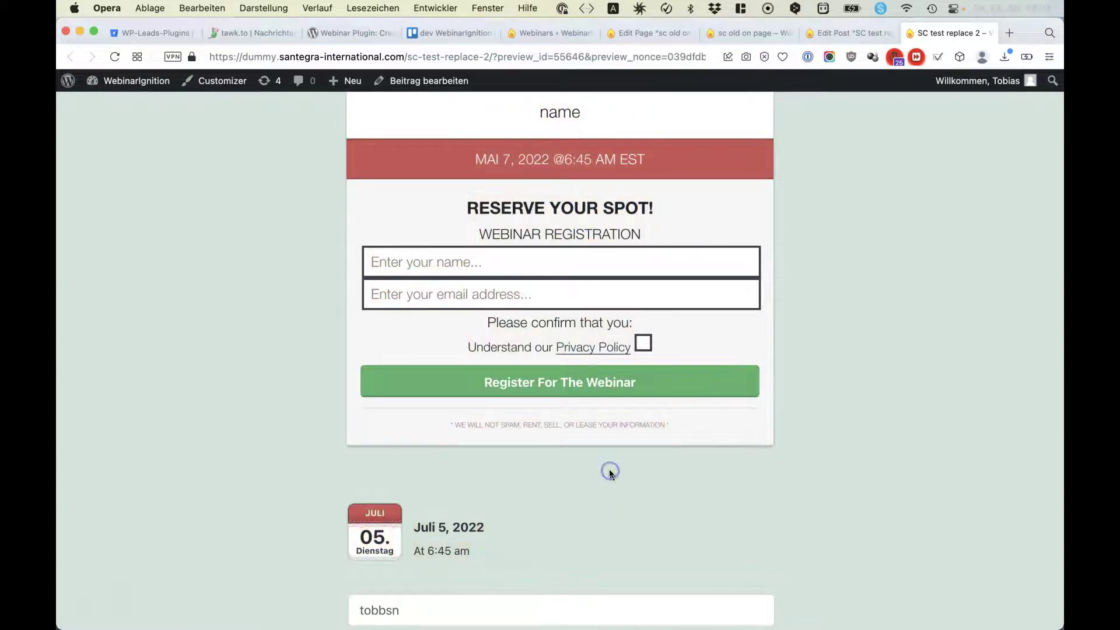
# Examine the date block, input fields and checkboxes of the second registration form.
pyautogui.scroll(-5, 609, 472)
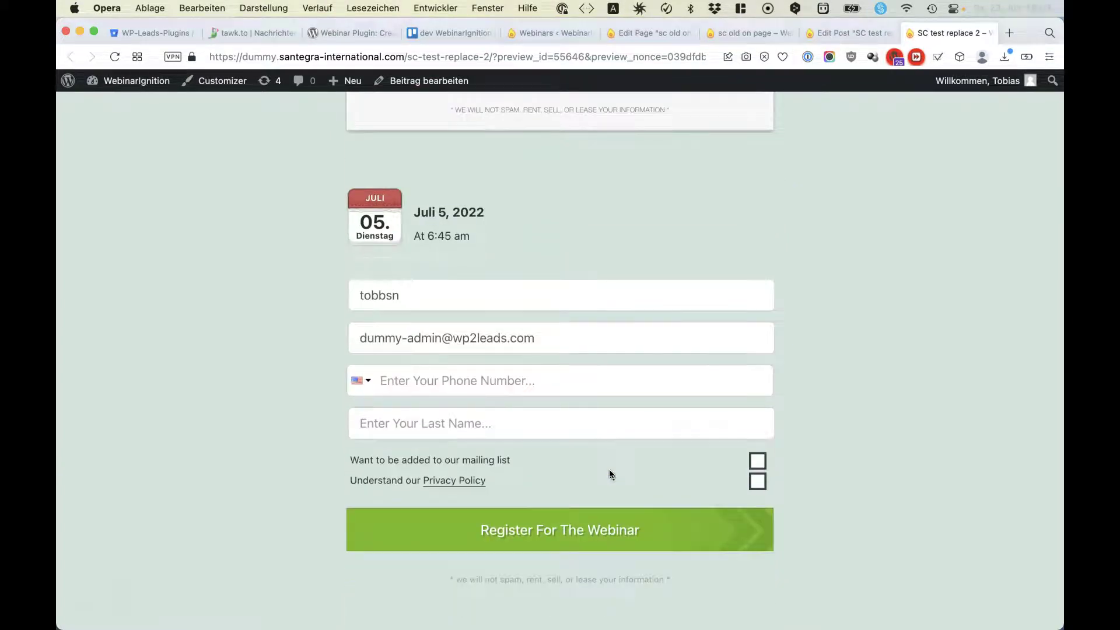
pyautogui.click(406, 165)
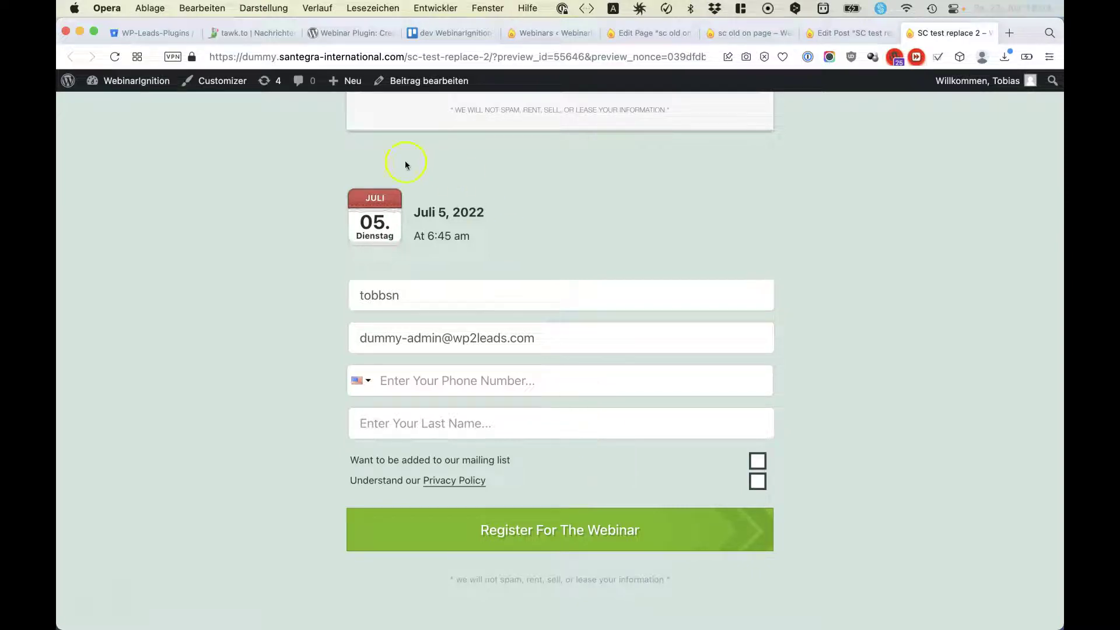
pyautogui.click(554, 391)
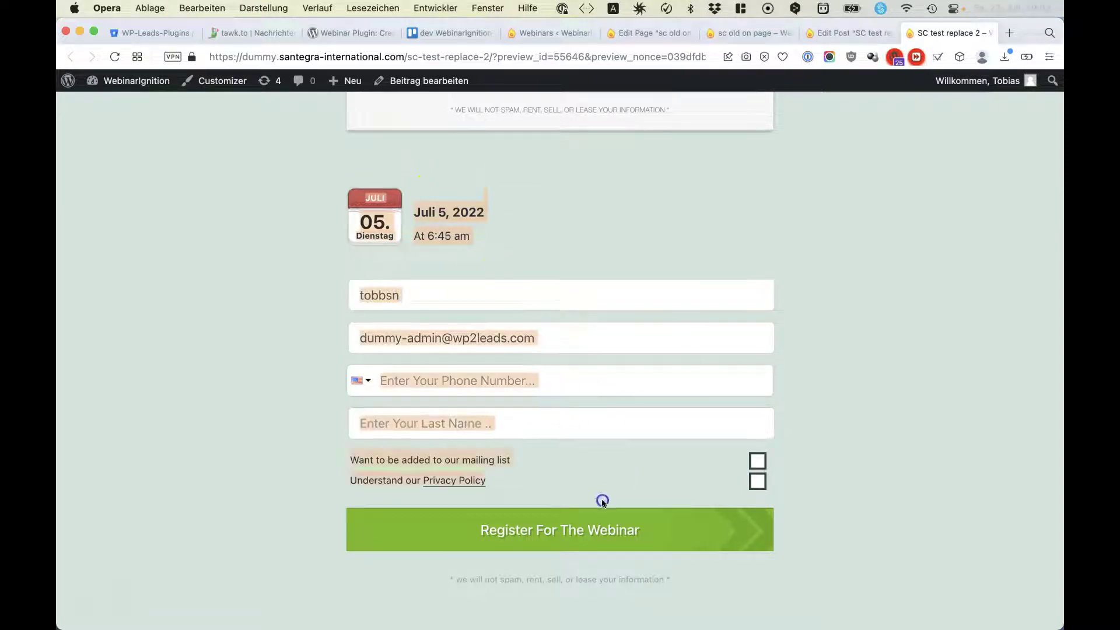
pyautogui.click(727, 209)
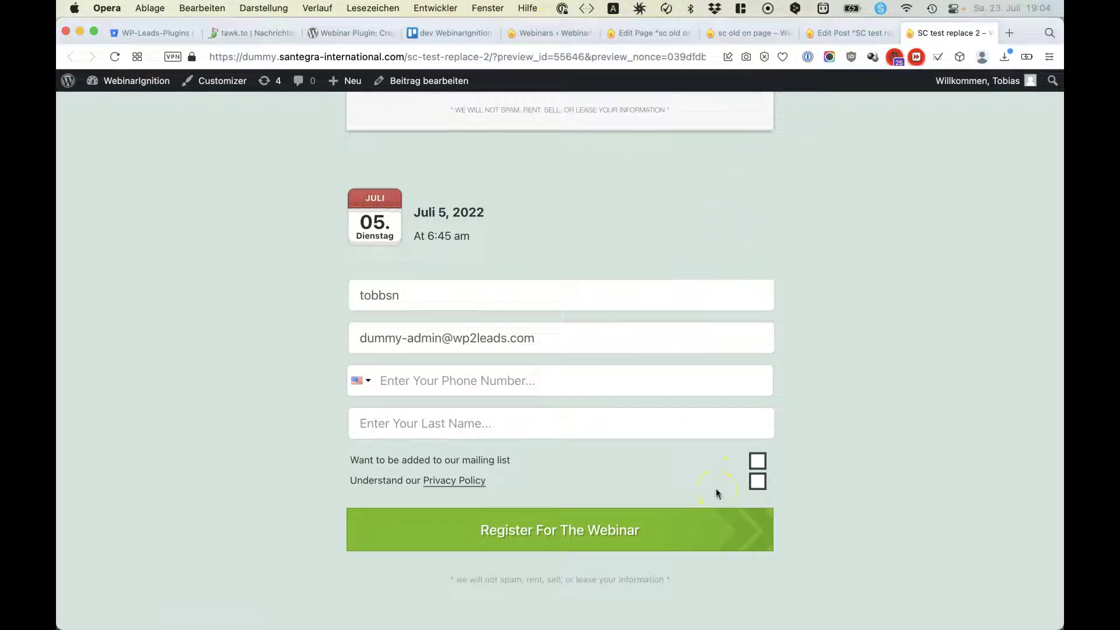
pyautogui.moveTo(362, 203); pyautogui.dragTo(706, 538)
# Check the webinar's time format and time zone settings against the second form in the "SC test replace 2" preview.
pyautogui.hotkey('ctrl', 'Tab')
pyautogui.scroll(-10, 604, 260)
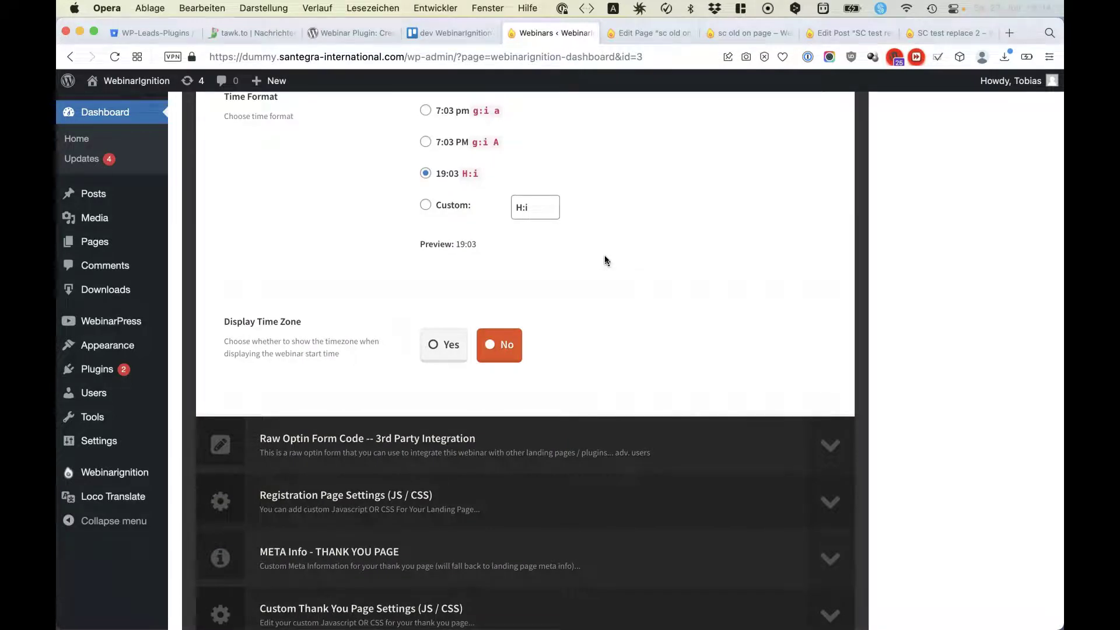
pyautogui.click(957, 33)
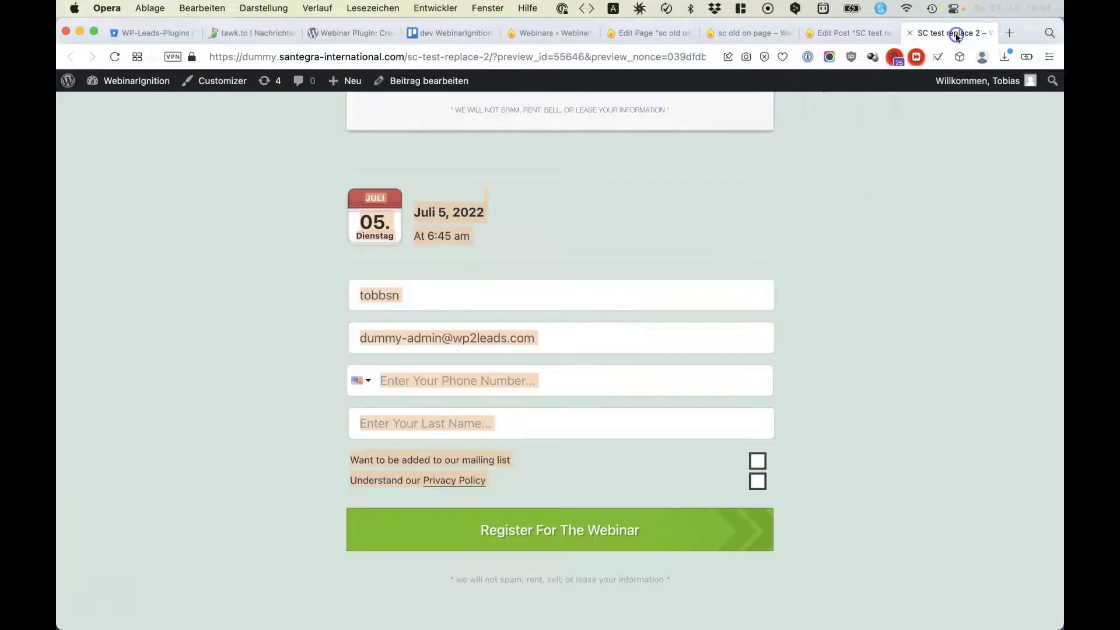
pyautogui.scroll(-5, 602, 218)
pyautogui.scroll(4, 408, 162)
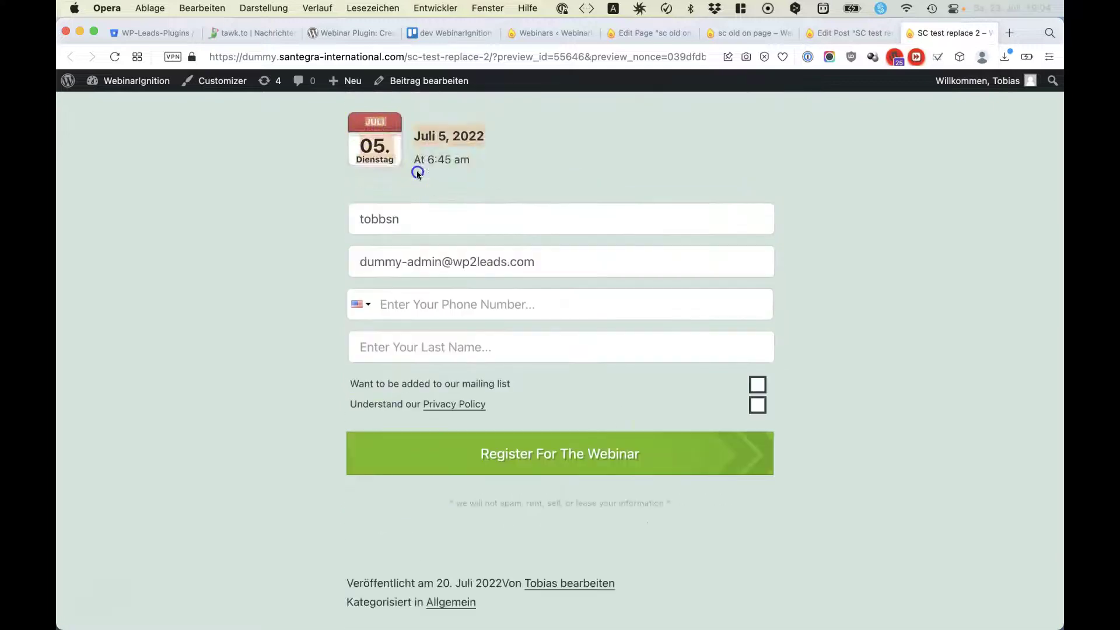
pyautogui.moveTo(500, 266); pyautogui.dragTo(651, 491)
pyautogui.click(651, 491)
# Reload the "SC test replace 2" preview and compare how both registration forms display the date and time.
pyautogui.press('super+r')
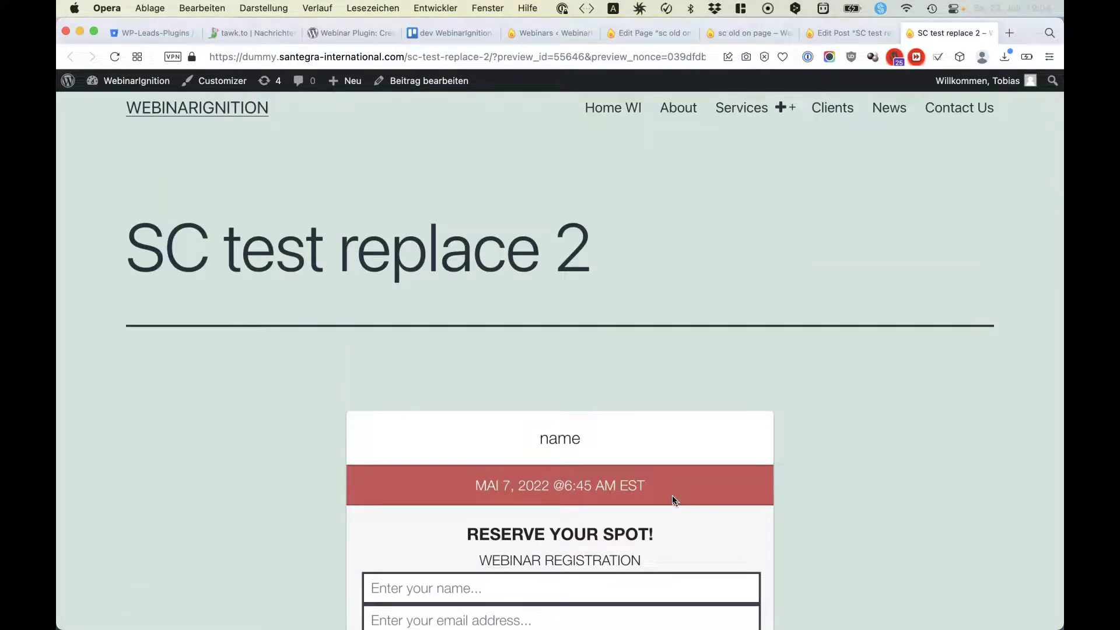
pyautogui.scroll(-10, 673, 497)
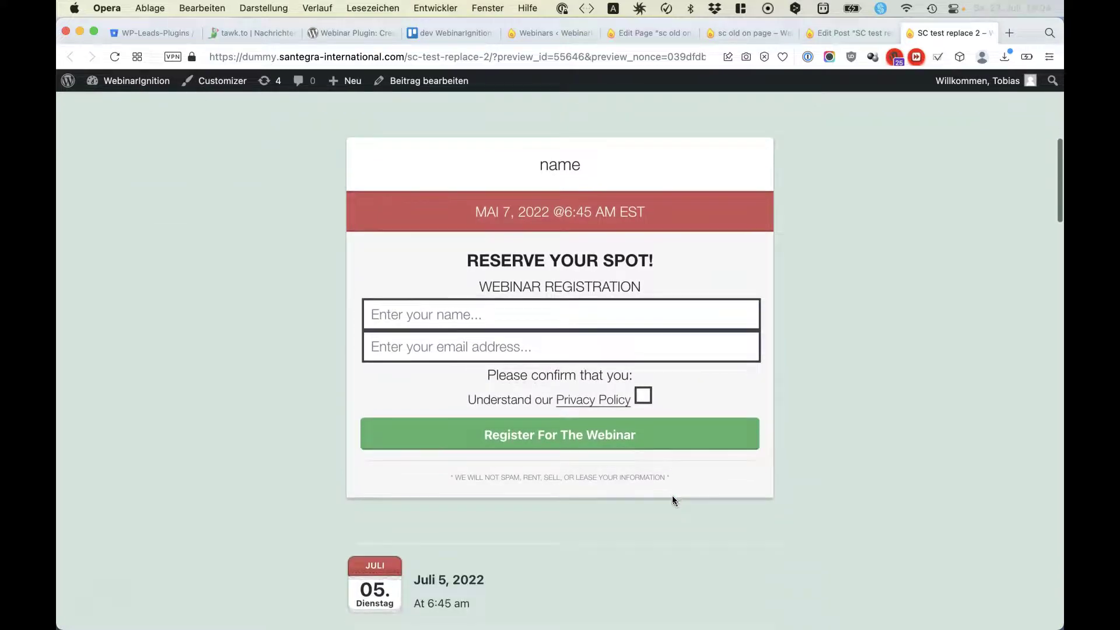
pyautogui.scroll(-3, 674, 497)
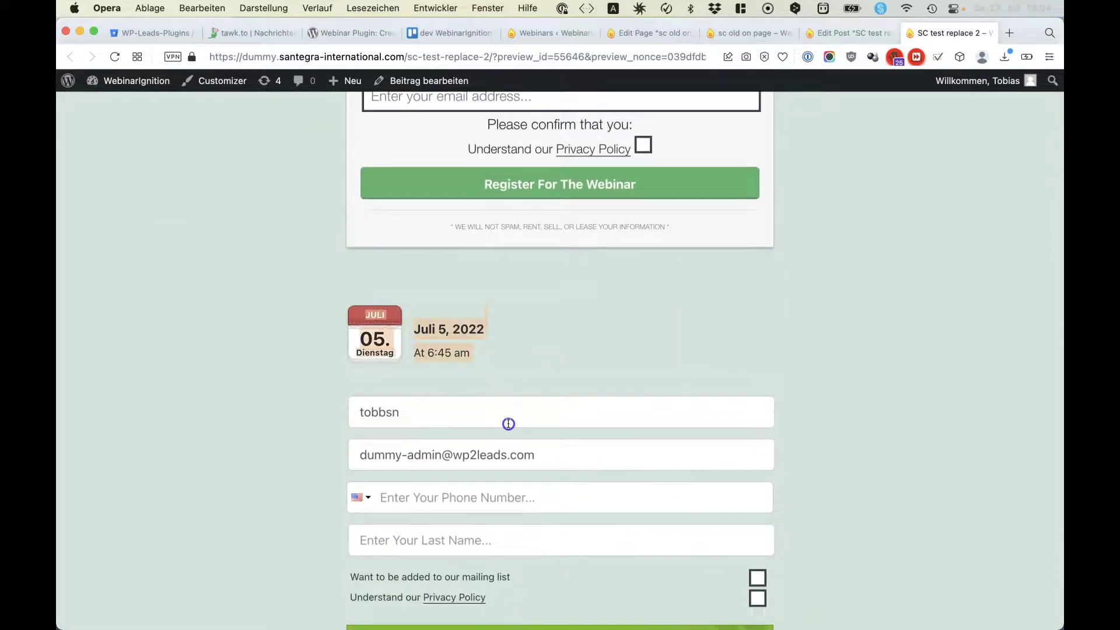
pyautogui.click(492, 56)
pyautogui.write('1 page ')
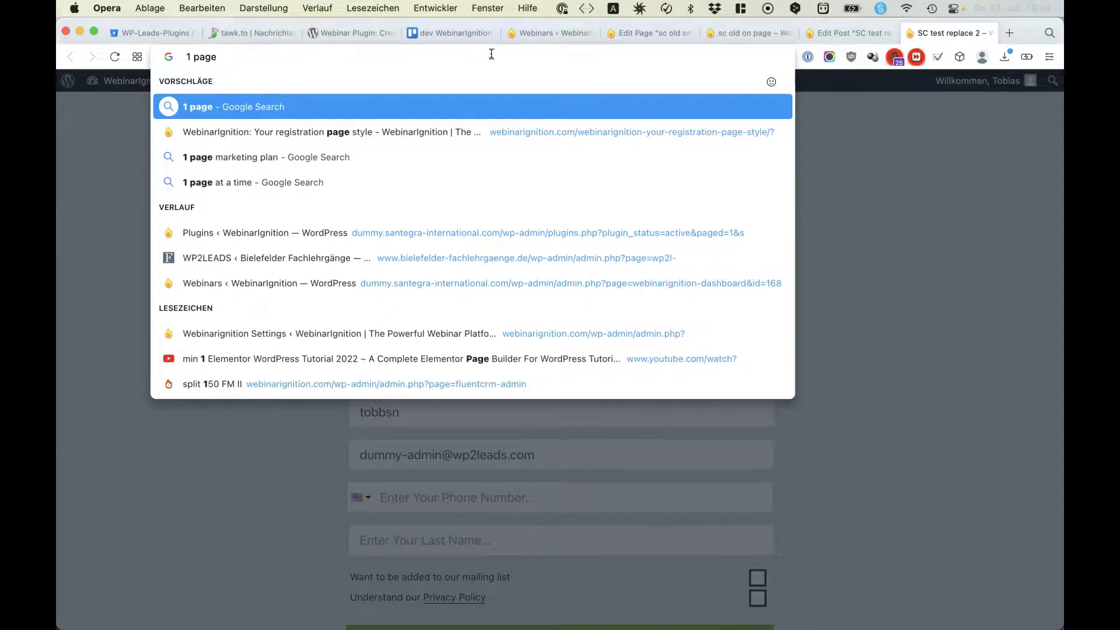
pyautogui.write('one')
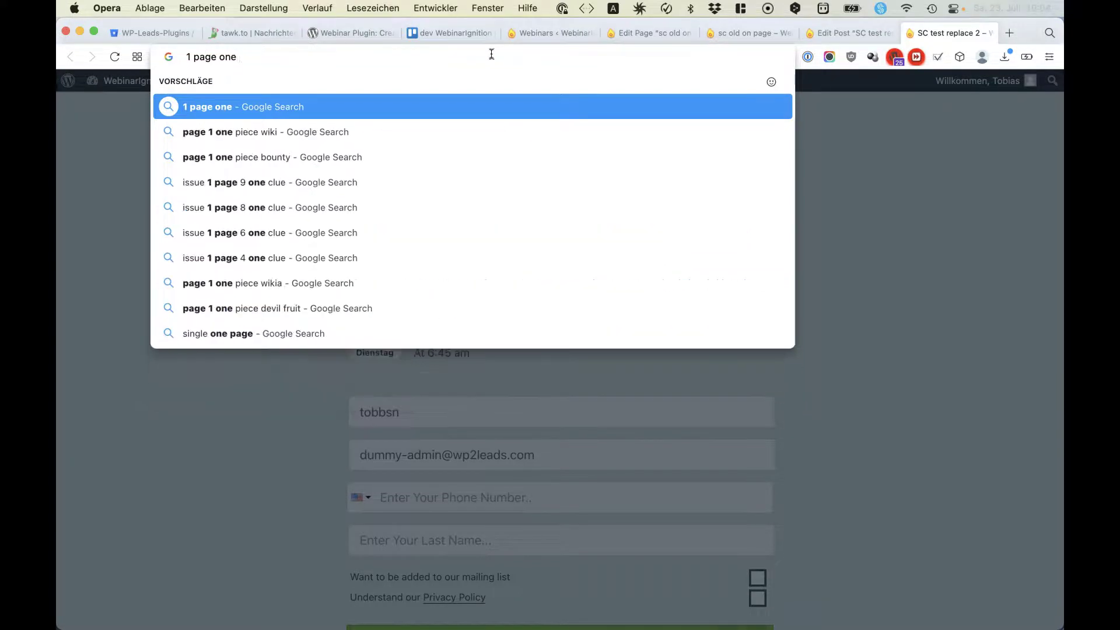
pyautogui.write(' registratin')
pyautogui.press('BackSpace')
pyautogui.write('on S')
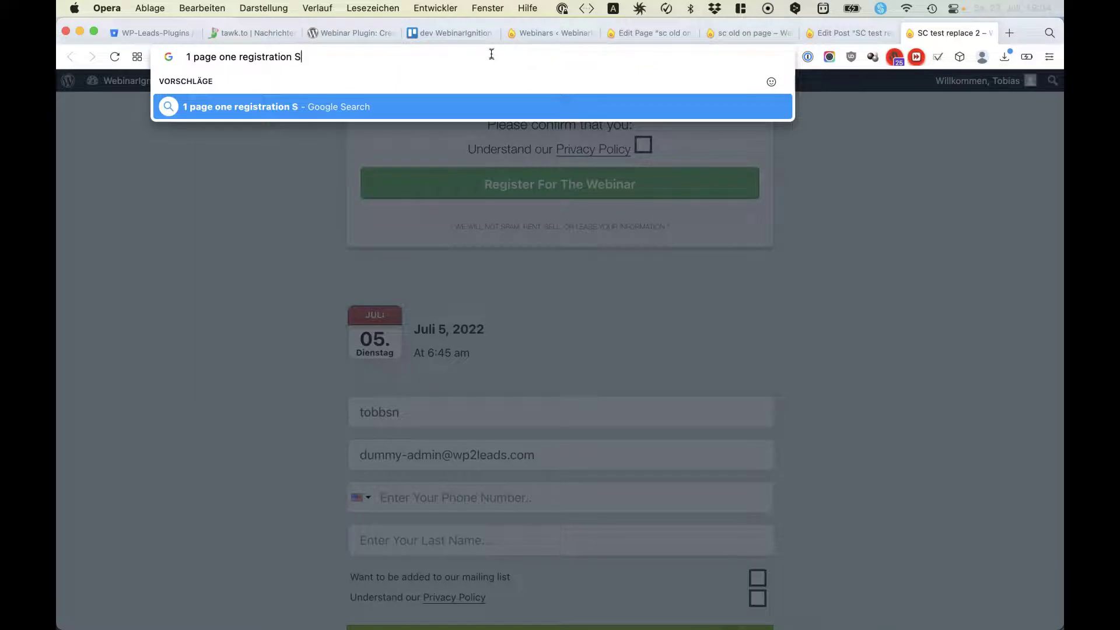
pyautogui.write('hortcode')
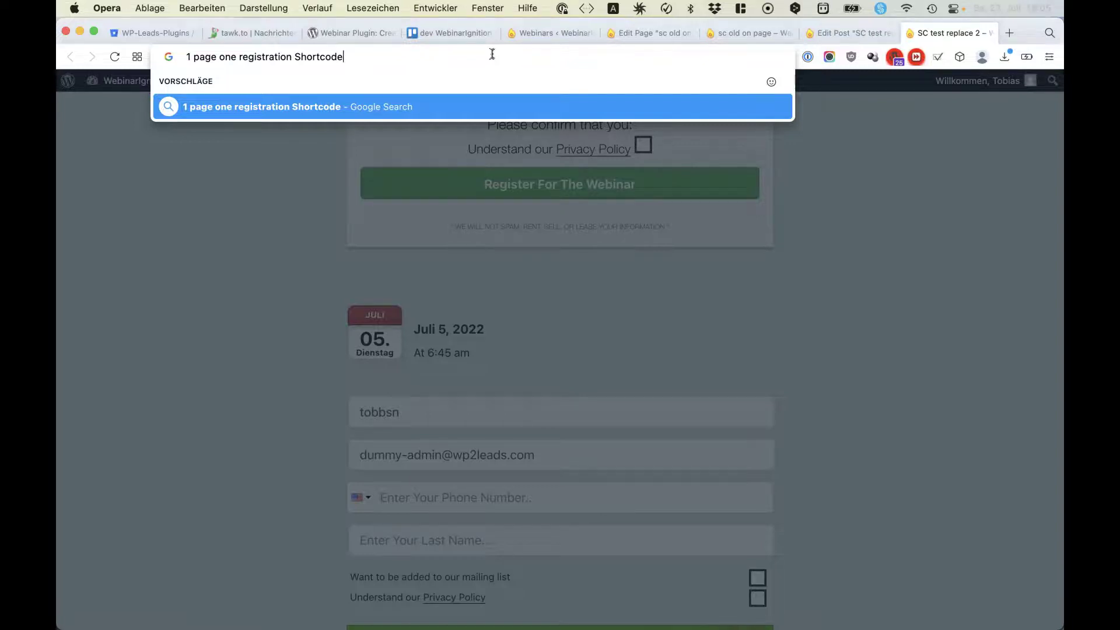
pyautogui.press('super+a')
pyautogui.press('BackSpace')
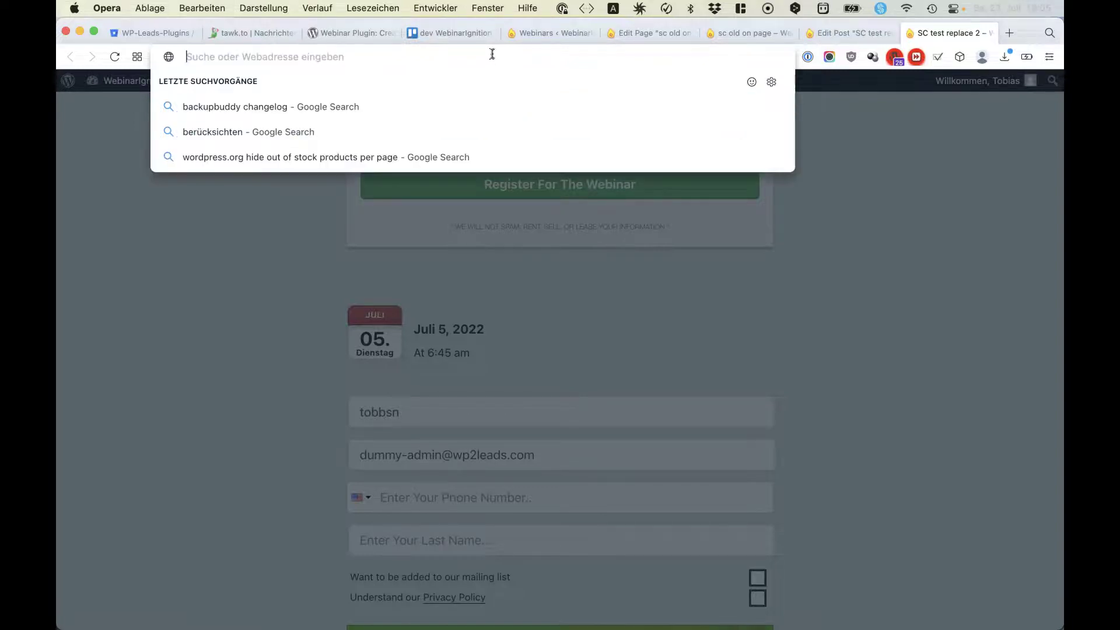
pyautogui.click(886, 250)
pyautogui.scroll(12, 887, 251)
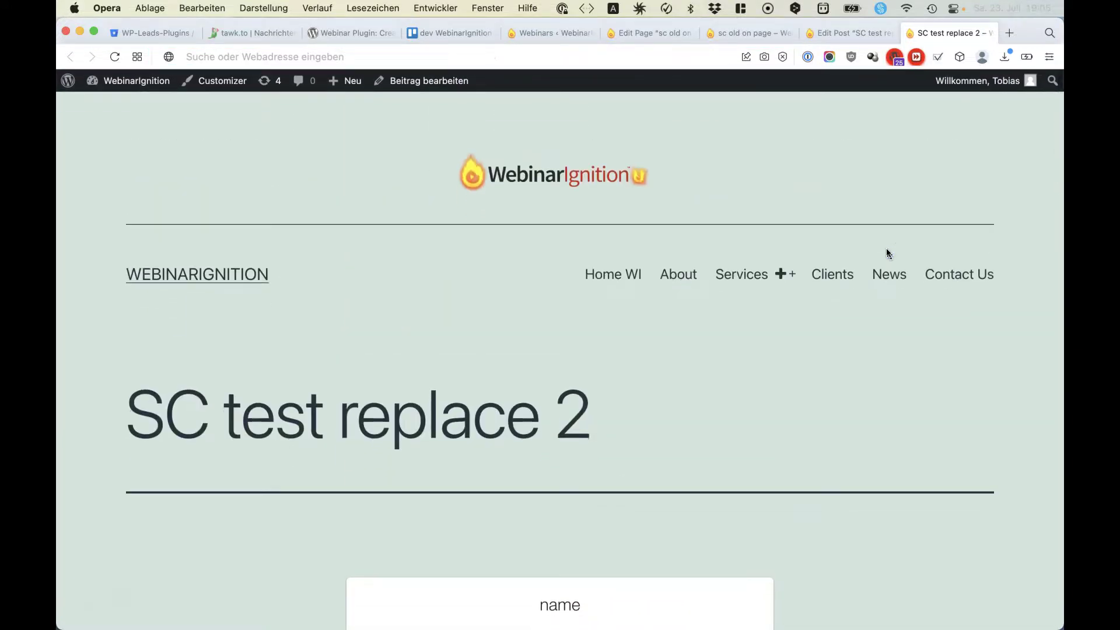
pyautogui.click(792, 275)
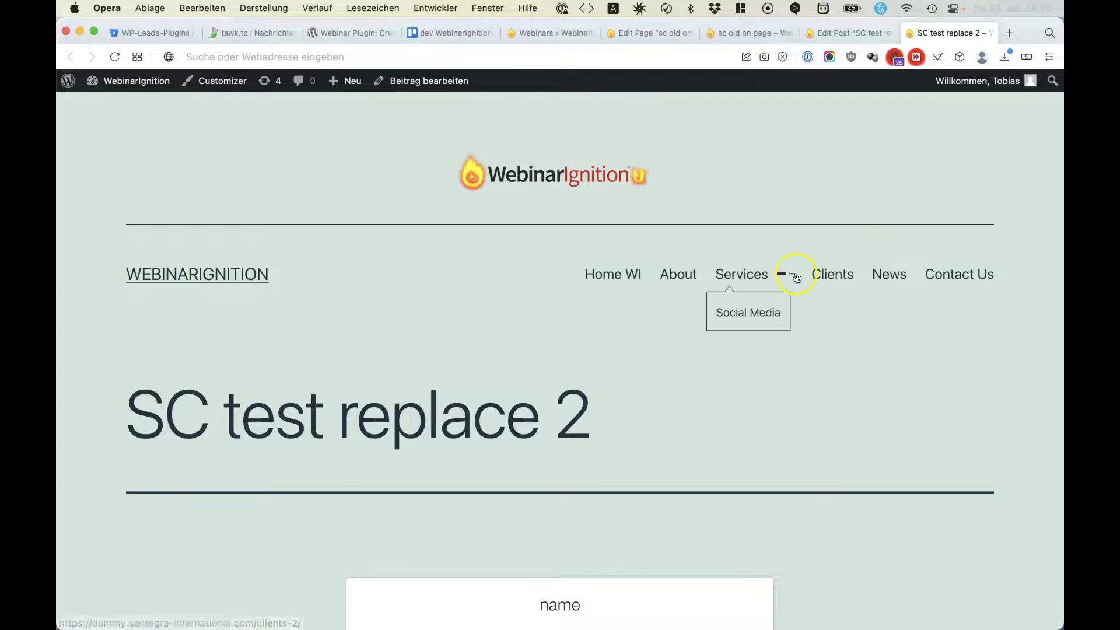
pyautogui.click(799, 263)
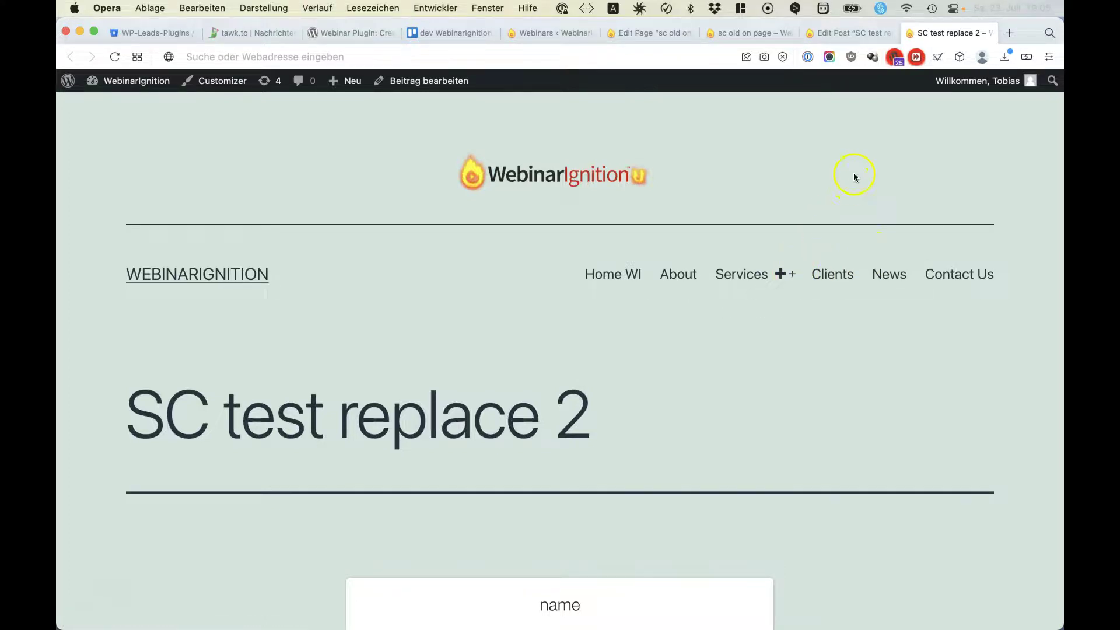
# Return to the webinar's settings and bring up its registration page sections, after glancing at the design templates.
pyautogui.click(575, 35)
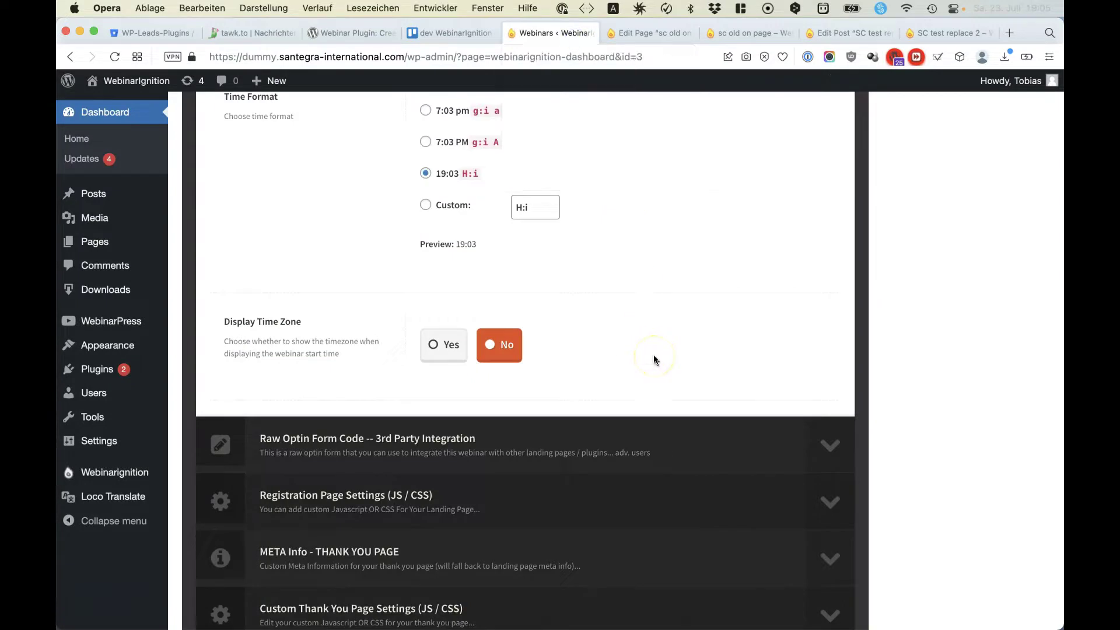
pyautogui.scroll(10, 653, 354)
pyautogui.click(311, 318)
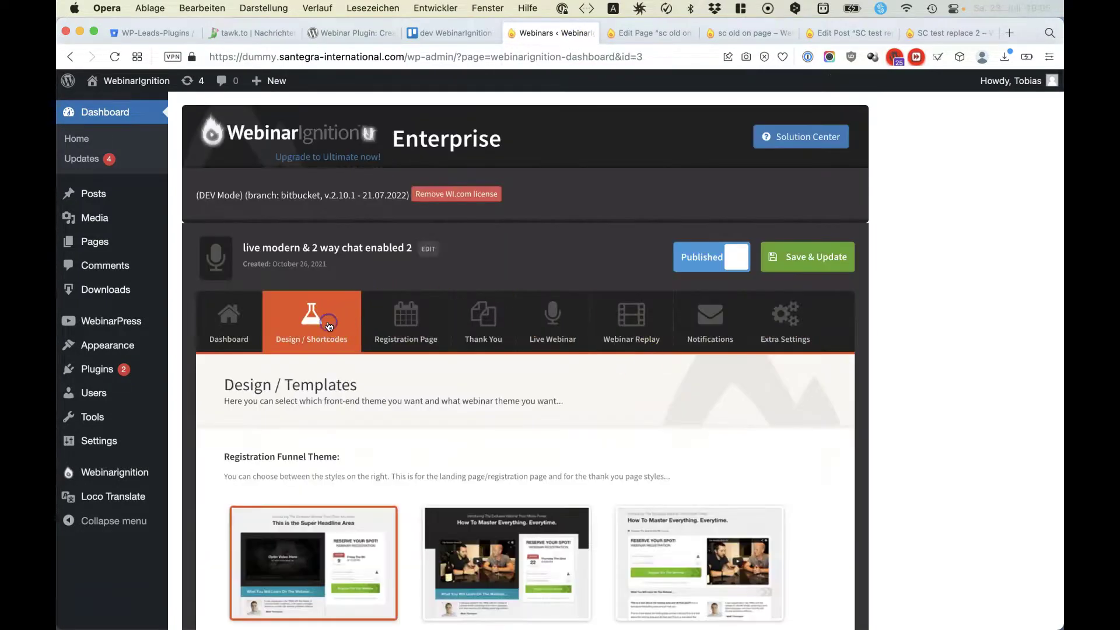
pyautogui.scroll(-3, 327, 338)
pyautogui.scroll(3, 328, 327)
pyautogui.click(379, 339)
pyautogui.scroll(-10, 408, 341)
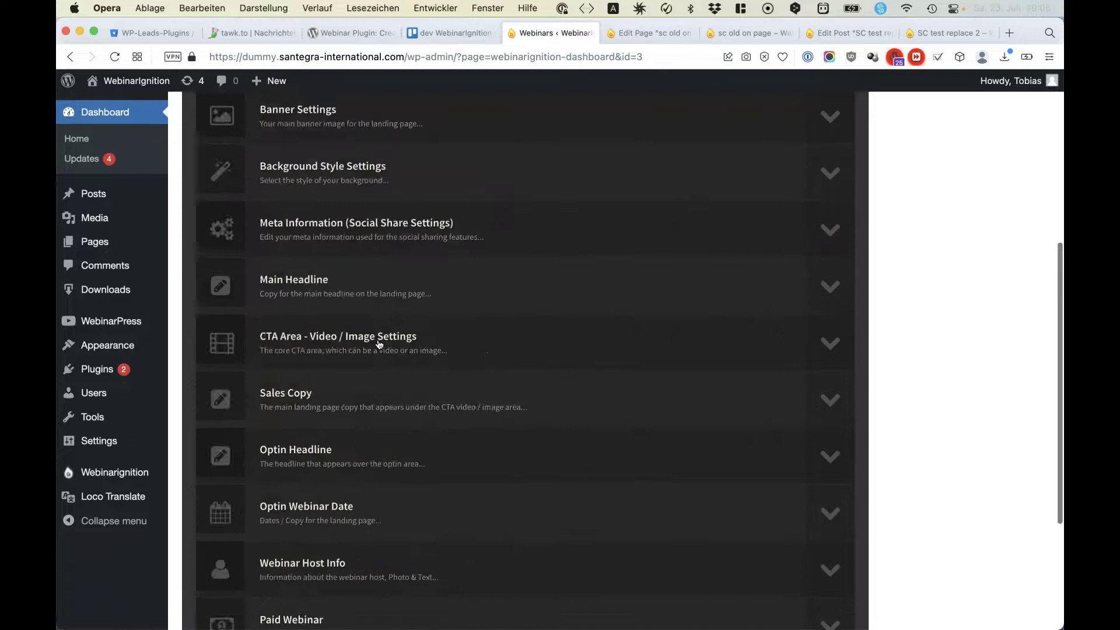
# Expand the auto-responder integration section and compare the Custom Image Button and CSS Button options under Optin Button Style, leaving CSS Button selected.
pyautogui.click(358, 467)
pyautogui.scroll(-10, 367, 479)
pyautogui.scroll(-15, 366, 479)
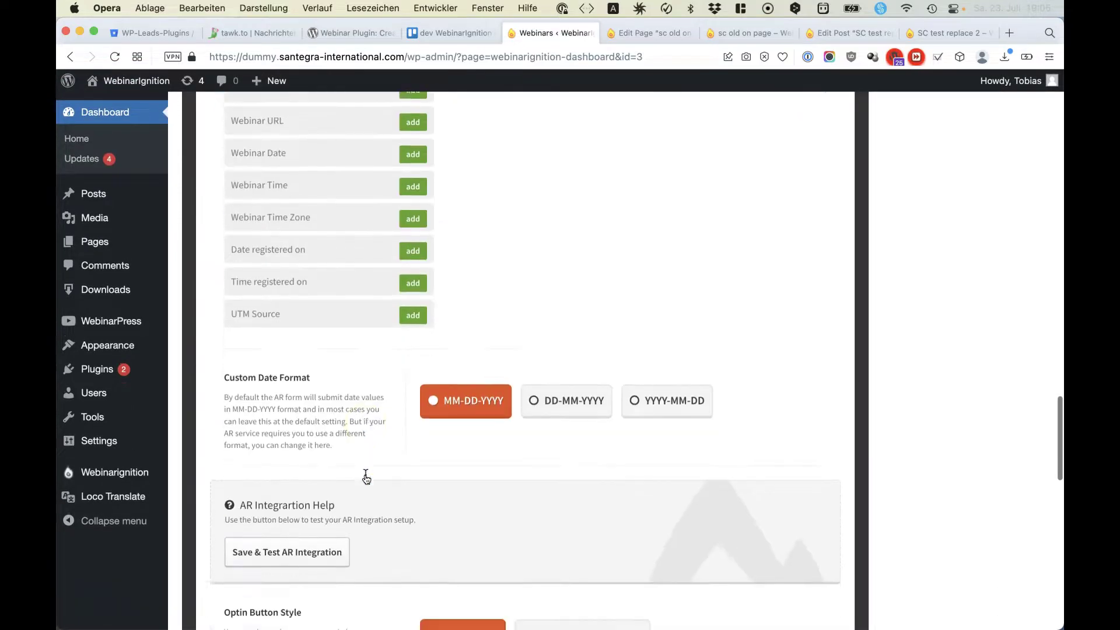
pyautogui.scroll(-5, 366, 478)
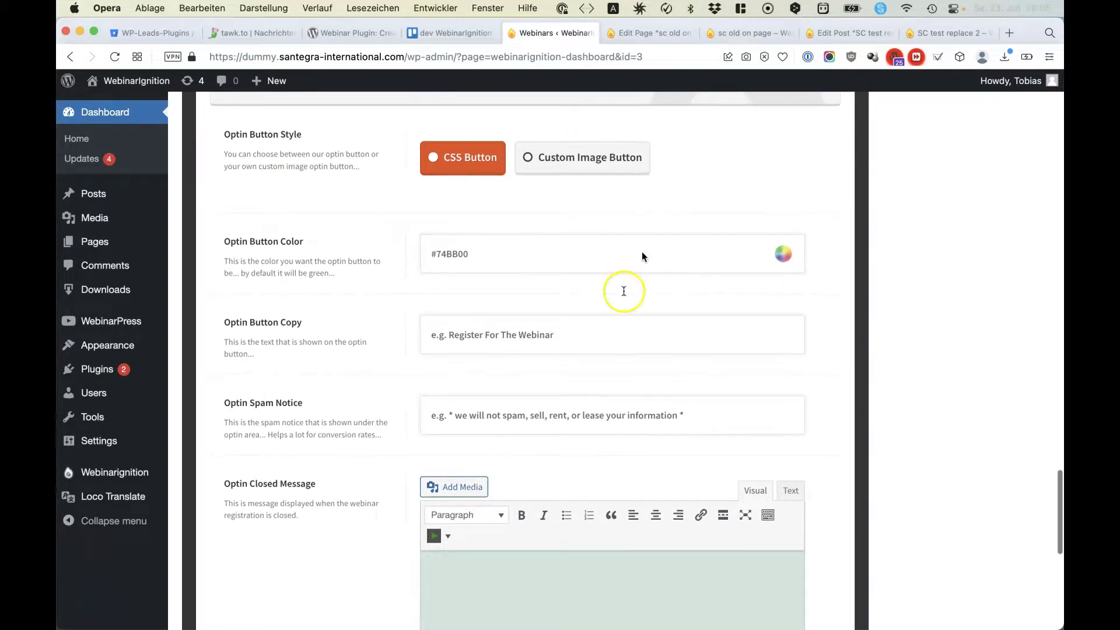
pyautogui.click(628, 157)
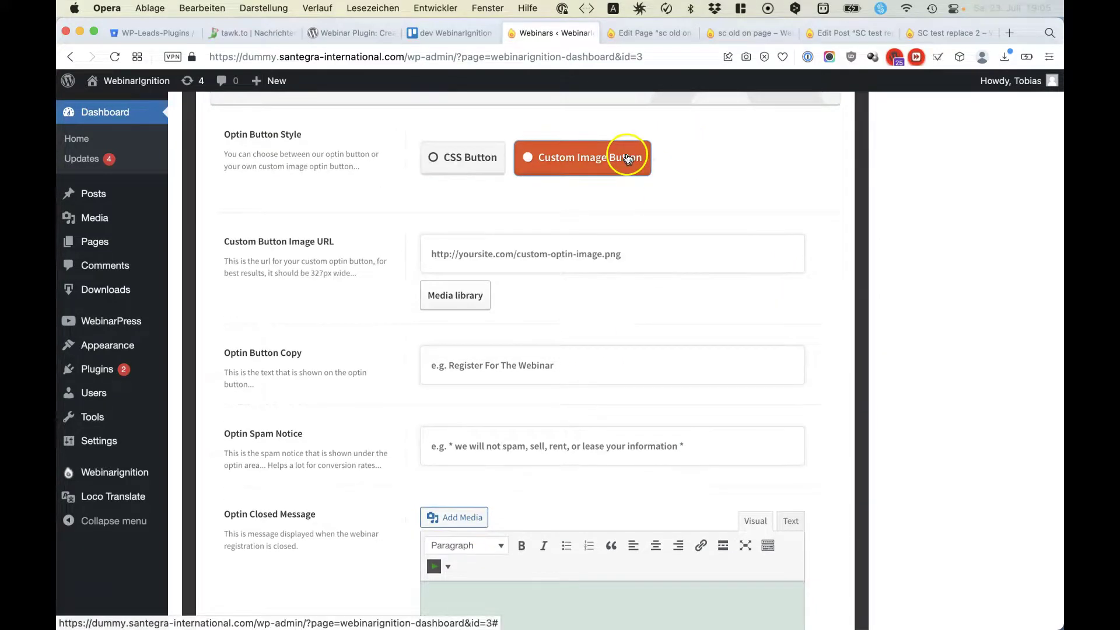
pyautogui.click(489, 164)
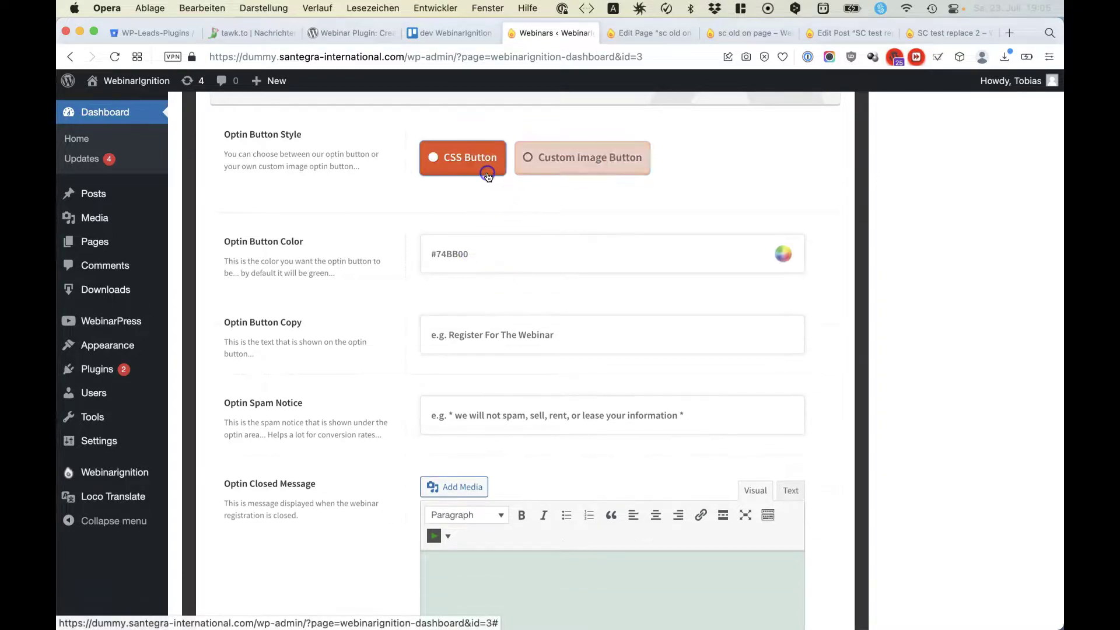
# Examine the remaining opt-in settings, from the closed message and registration notices back to the Form Builder's available and active fields.
pyautogui.scroll(-3, 489, 175)
pyautogui.scroll(-10, 489, 177)
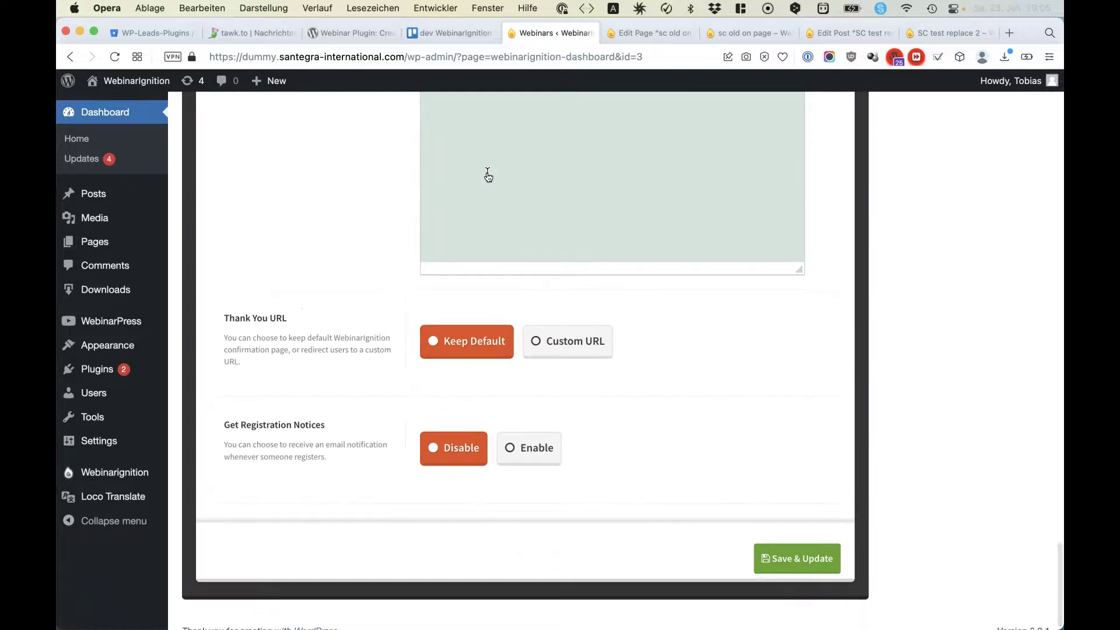
pyautogui.scroll(20, 437, 435)
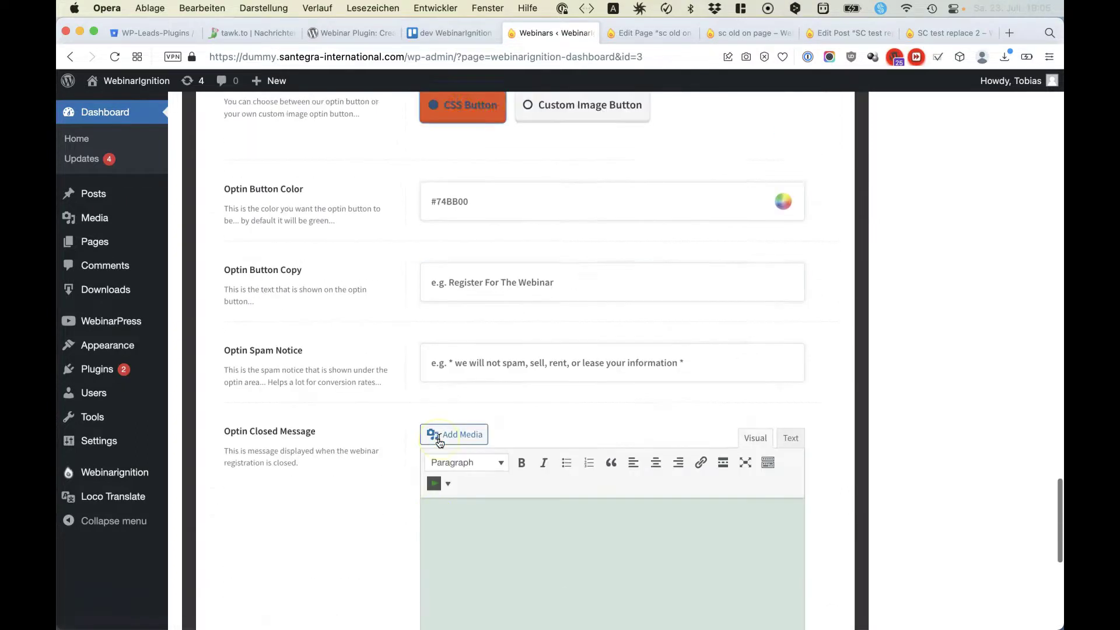
pyautogui.scroll(20, 440, 443)
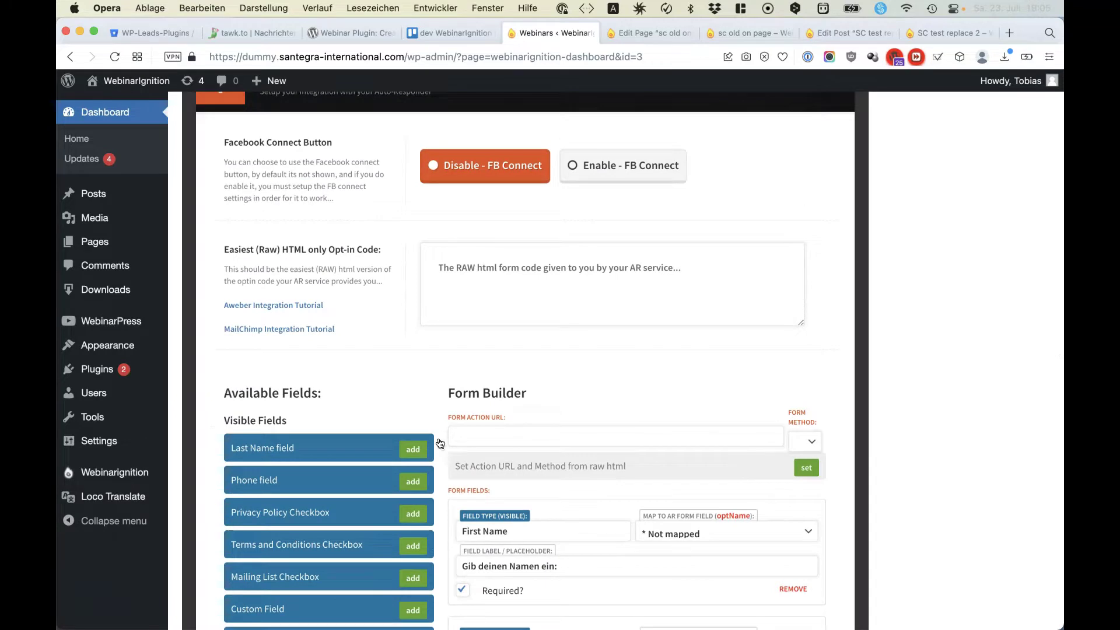
pyautogui.scroll(2, 440, 444)
pyautogui.scroll(-4, 440, 444)
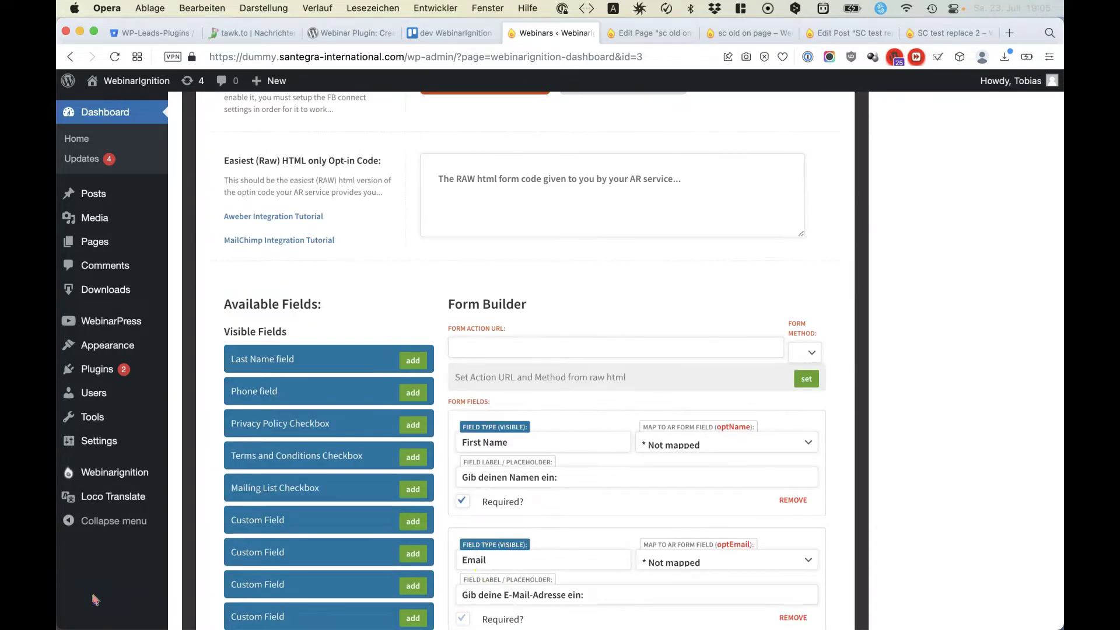